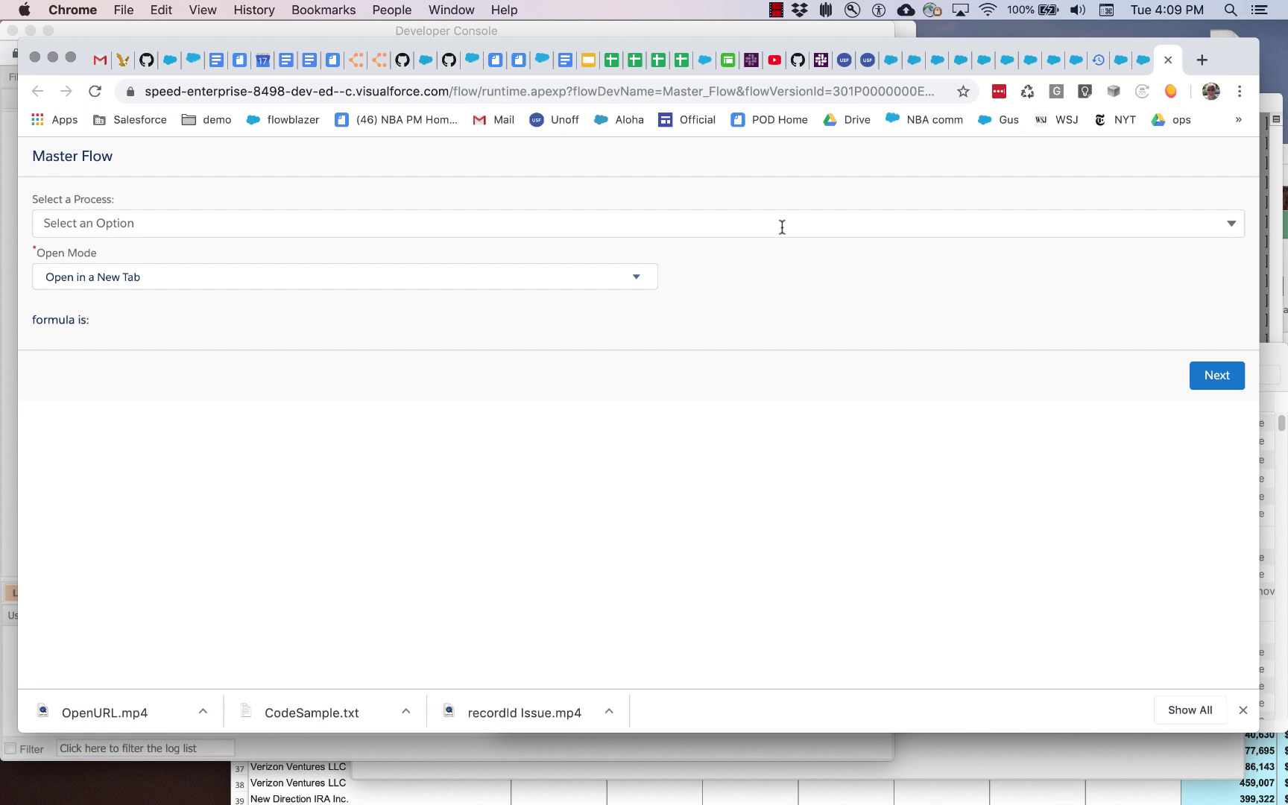
- Pick Get Cupcakes Process, keep the Open in a New Tab mode, and submit the form
{"action": "left_click", "coordinate": [782, 226]}
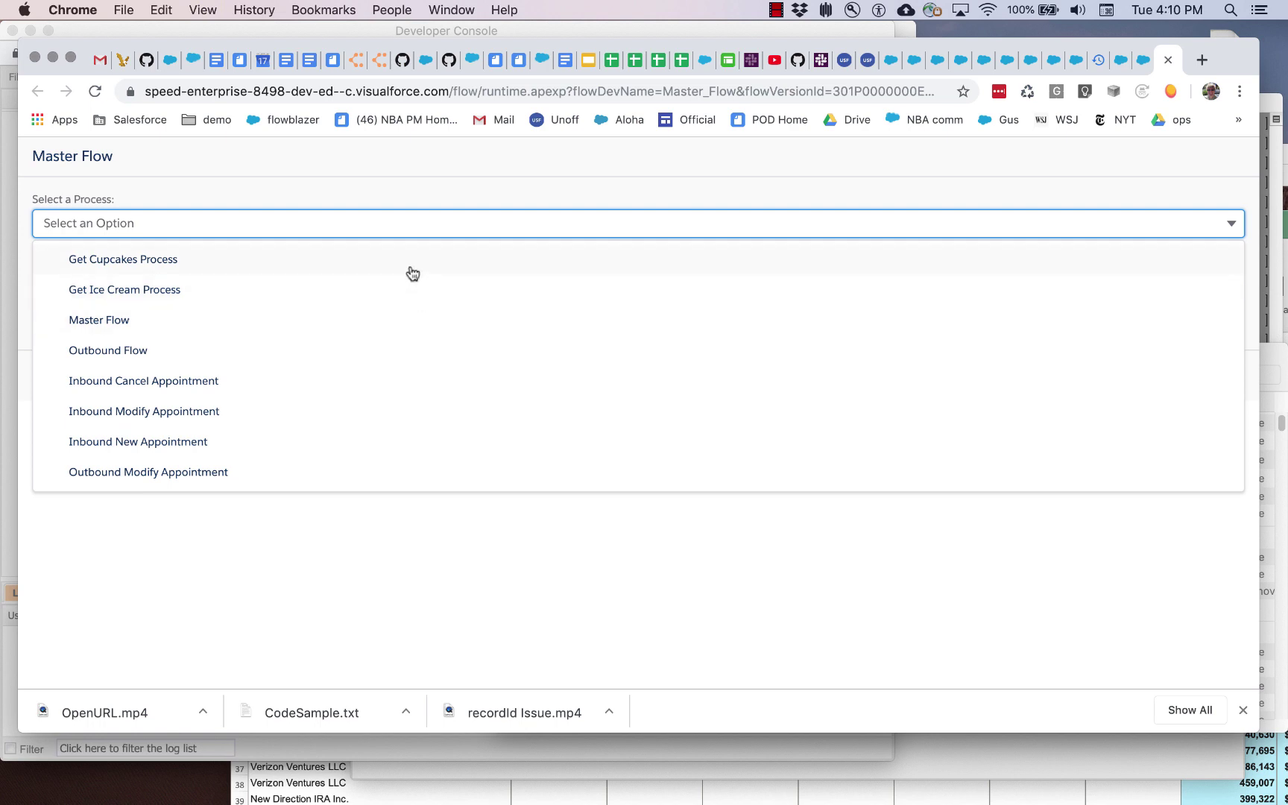
{"action": "left_click", "coordinate": [410, 271]}
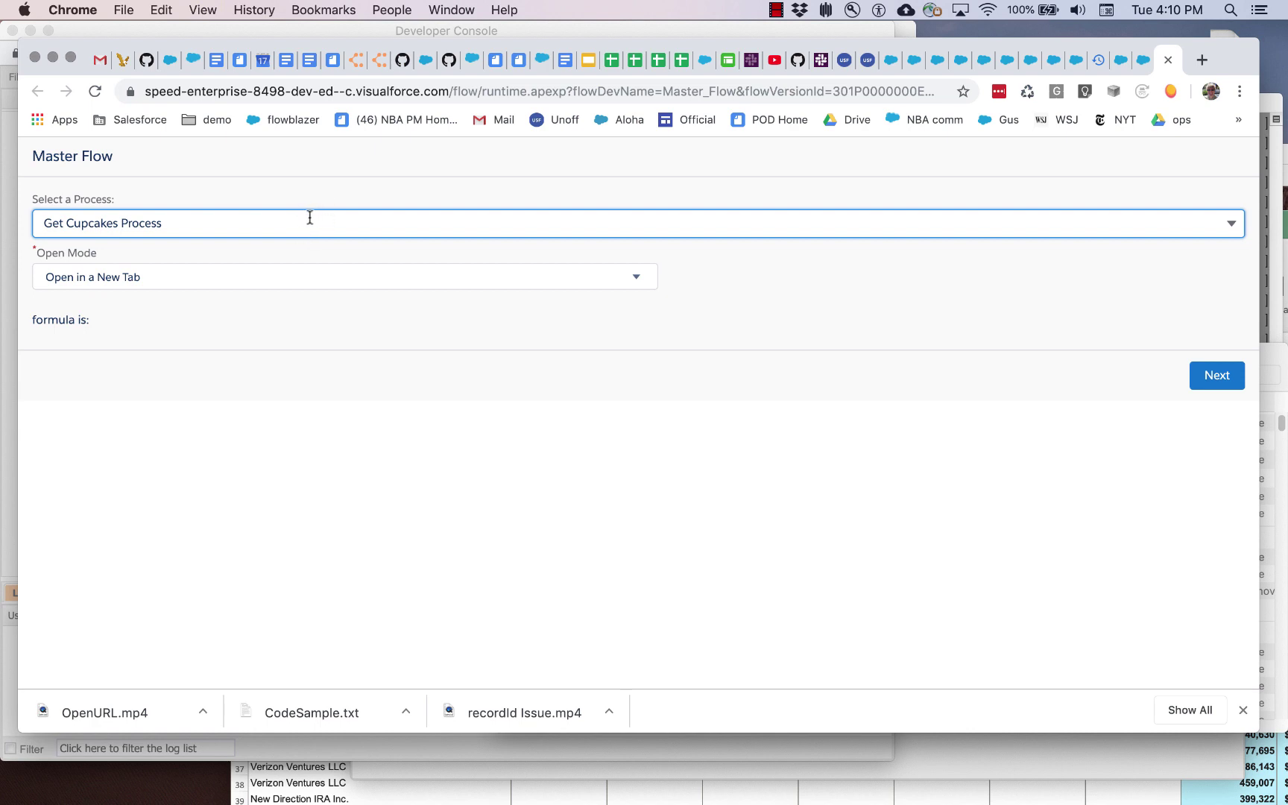
{"action": "left_click", "coordinate": [630, 327]}
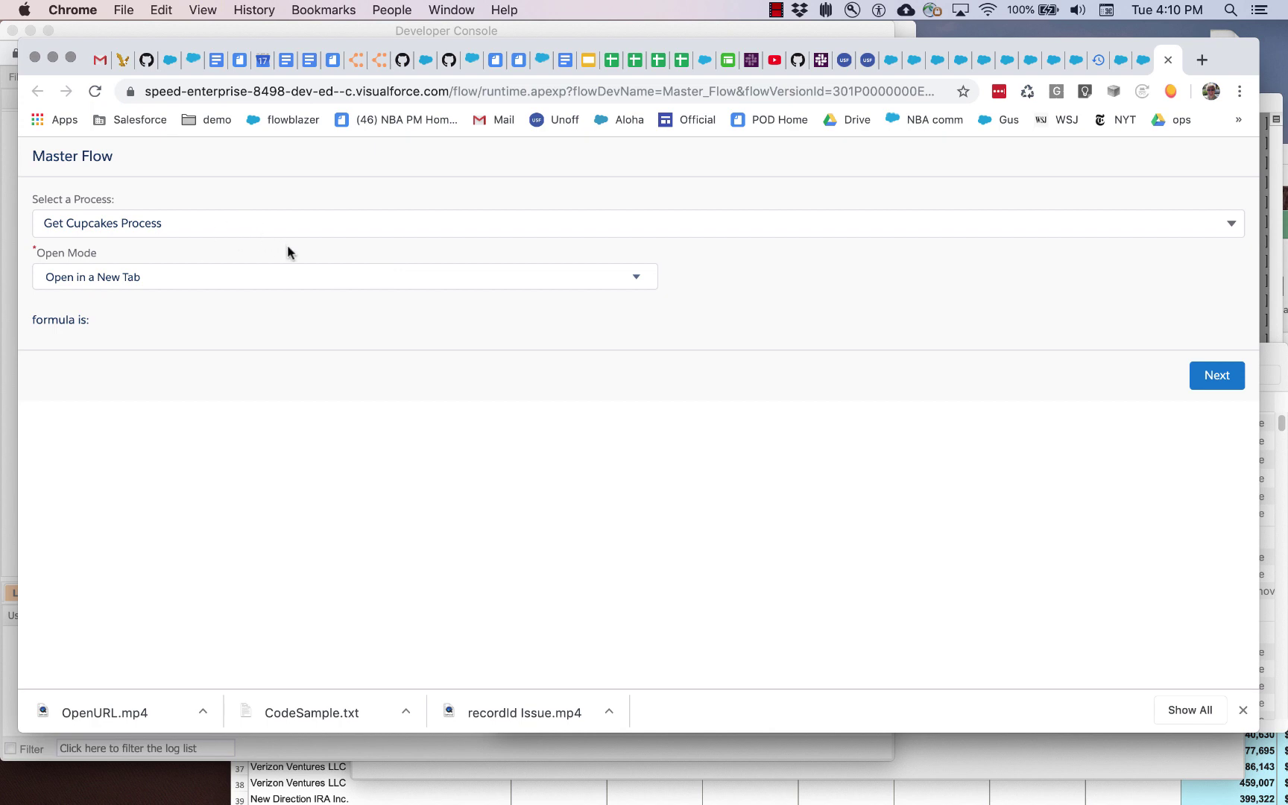
{"action": "left_click", "coordinate": [313, 276]}
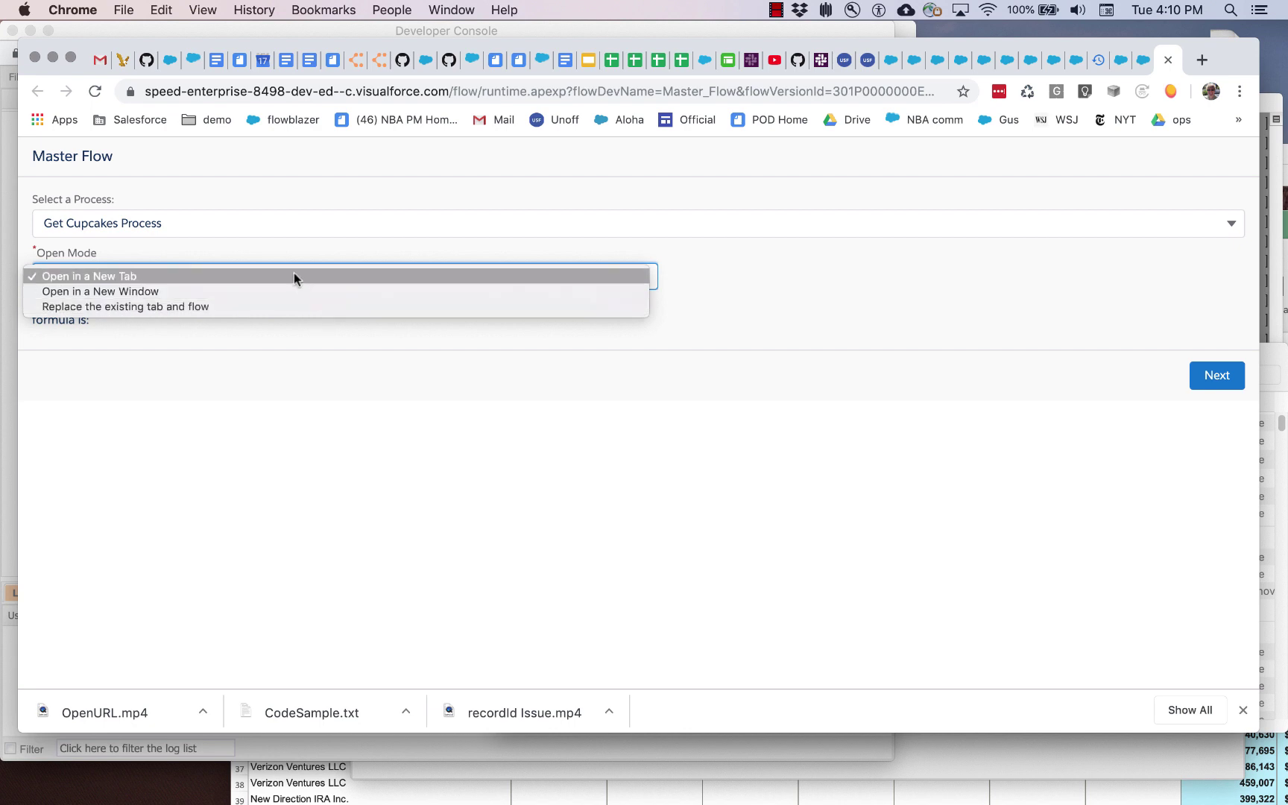
{"action": "left_click", "coordinate": [723, 263]}
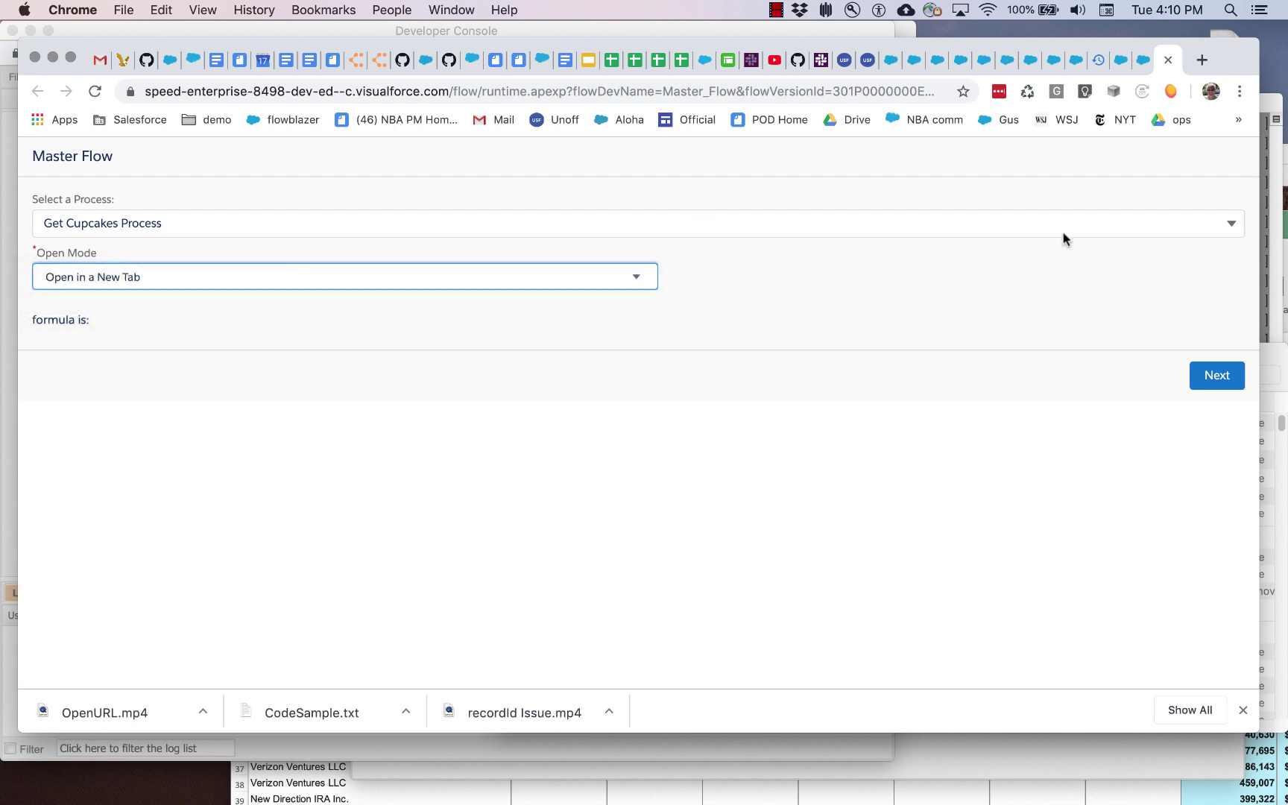
{"action": "left_click", "coordinate": [1215, 374]}
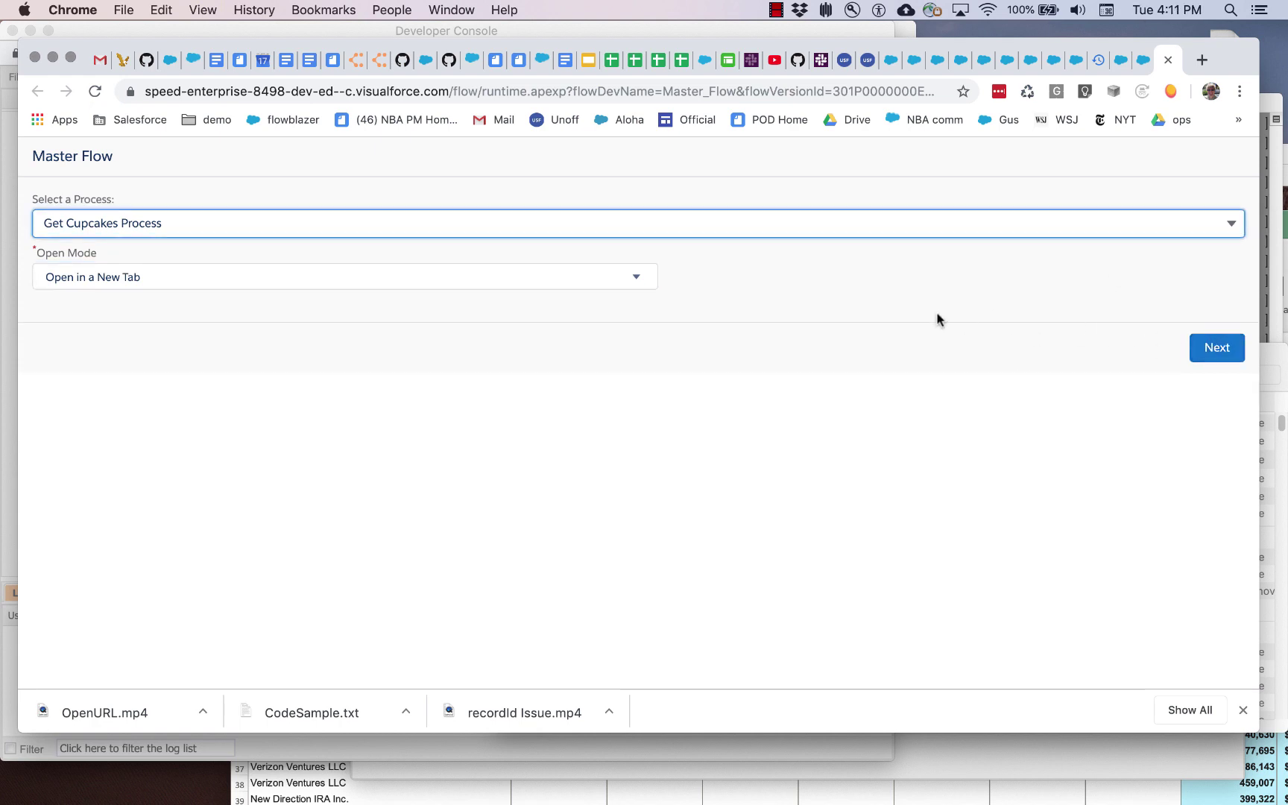
- Launch Get Cupcakes Process in a new tab, then run Get Ice Cream Process in a new window
{"action": "left_click", "coordinate": [1212, 350]}
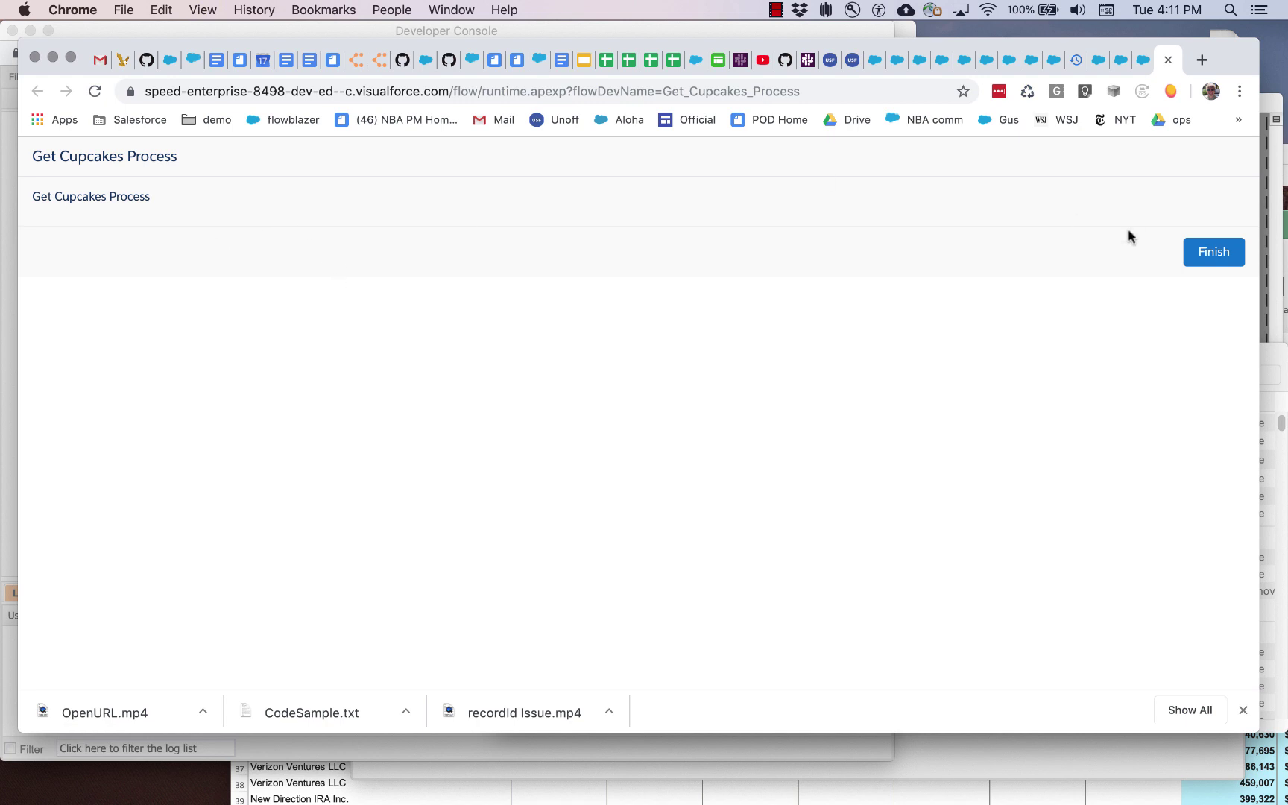
{"action": "left_click", "coordinate": [1140, 71]}
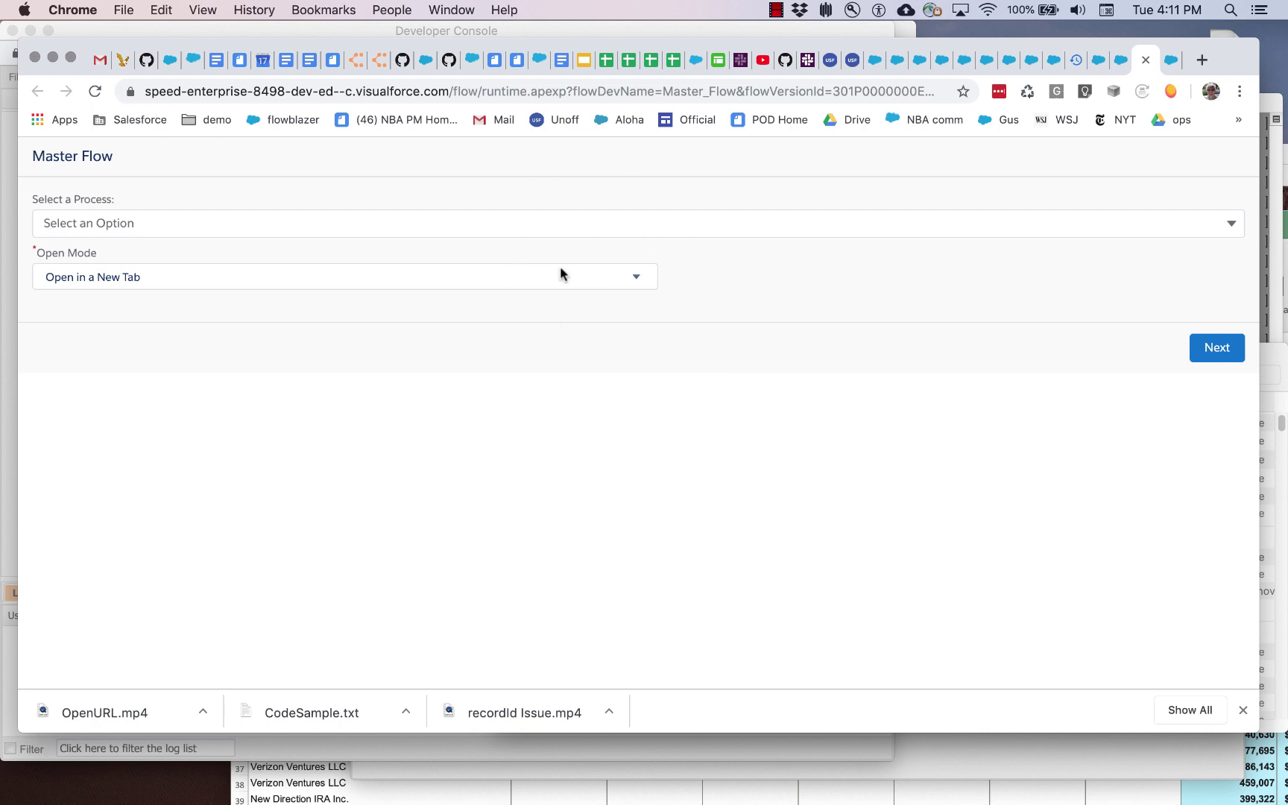
{"action": "left_click", "coordinate": [552, 222]}
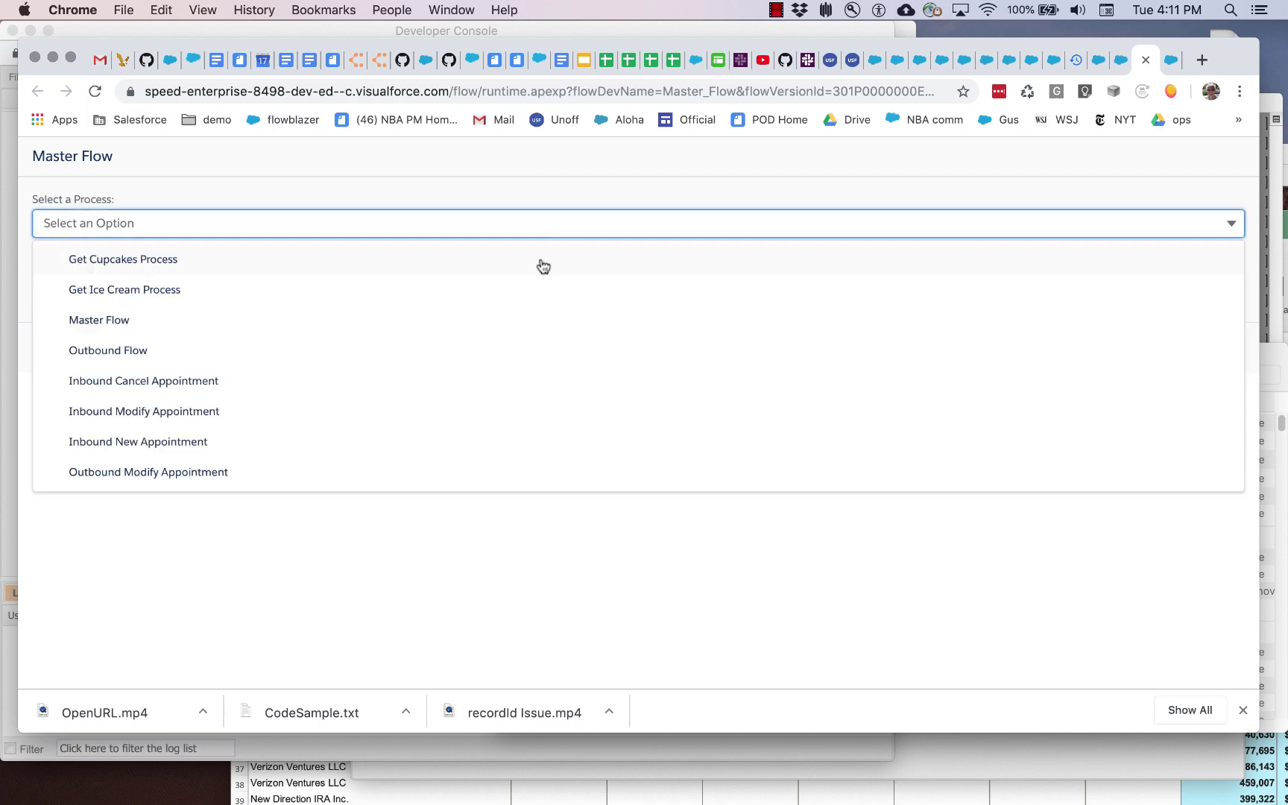
{"action": "left_click", "coordinate": [533, 290]}
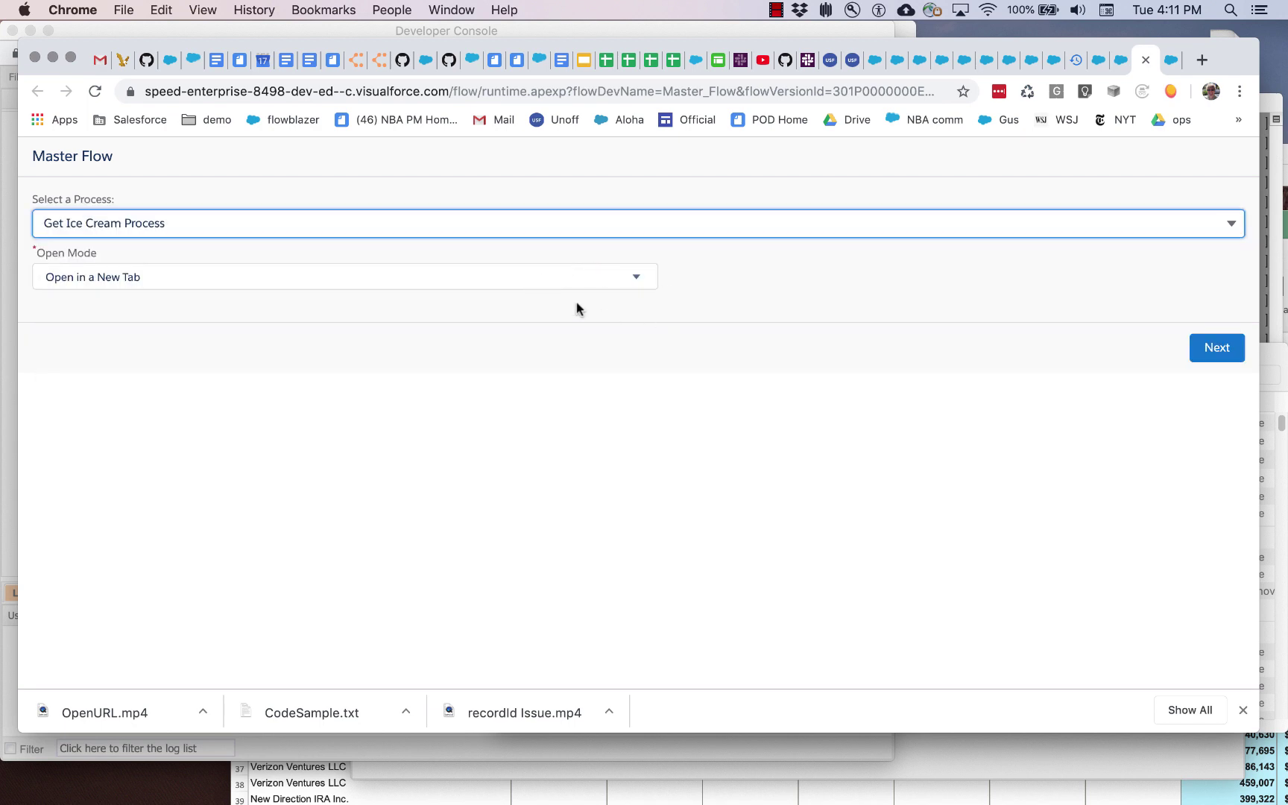
{"action": "left_click", "coordinate": [523, 280]}
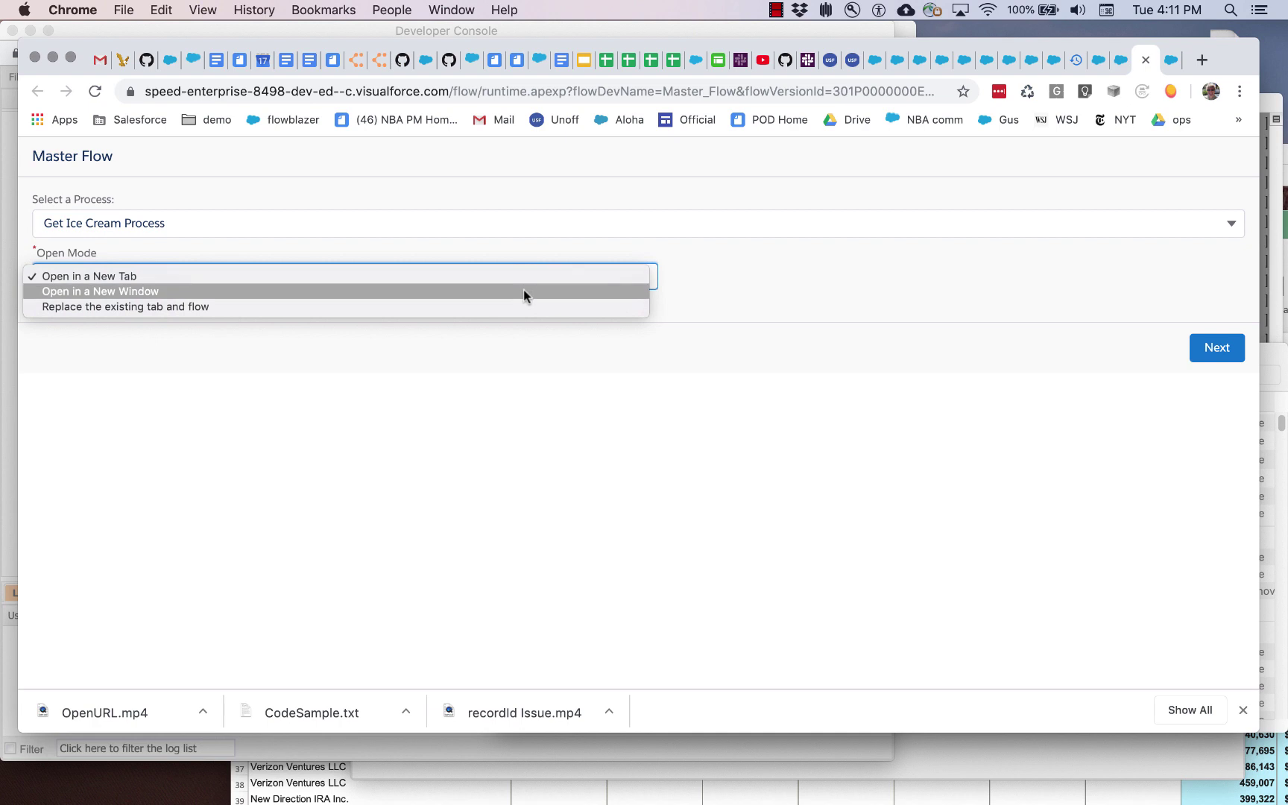
{"action": "left_click", "coordinate": [523, 291]}
{"action": "left_click", "coordinate": [1226, 349]}
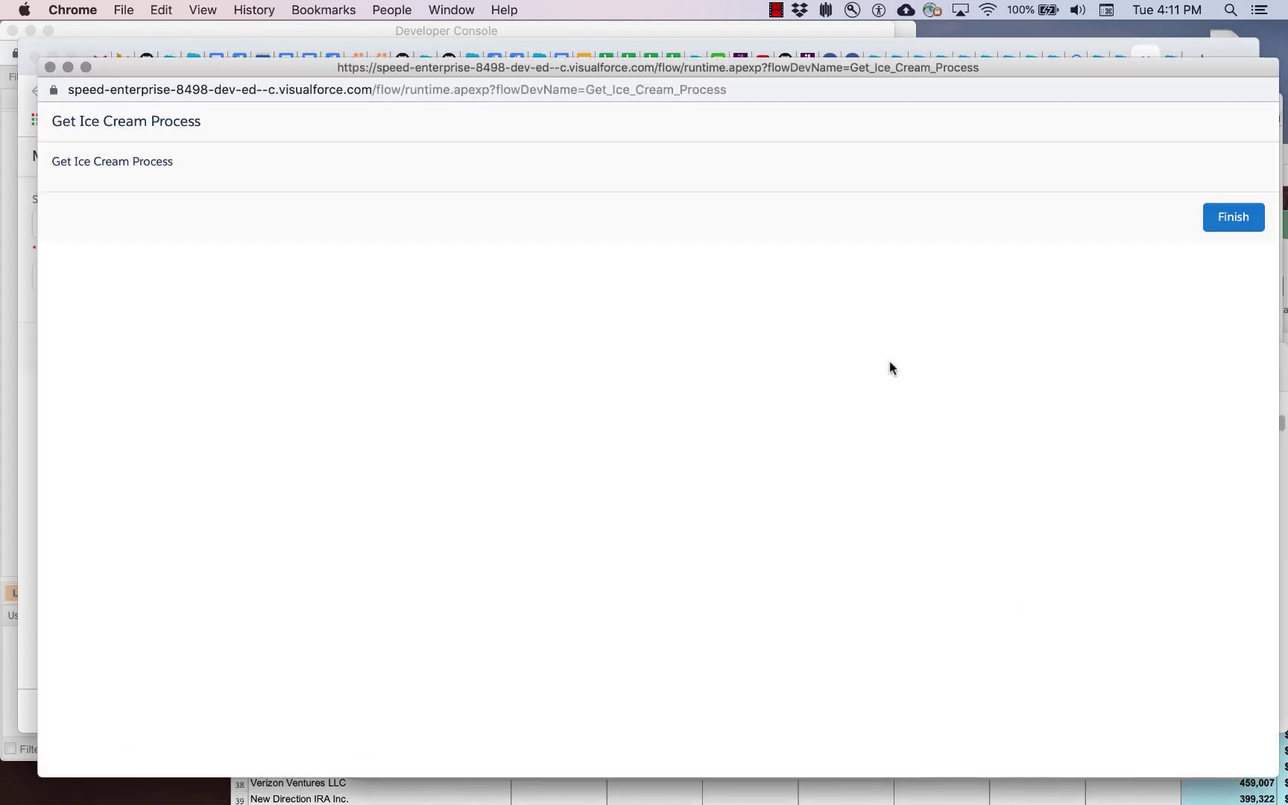
- Close the Ice Cream window and launch Get Cupcakes Process with Replace the existing tab and flow
{"action": "left_click", "coordinate": [50, 67]}
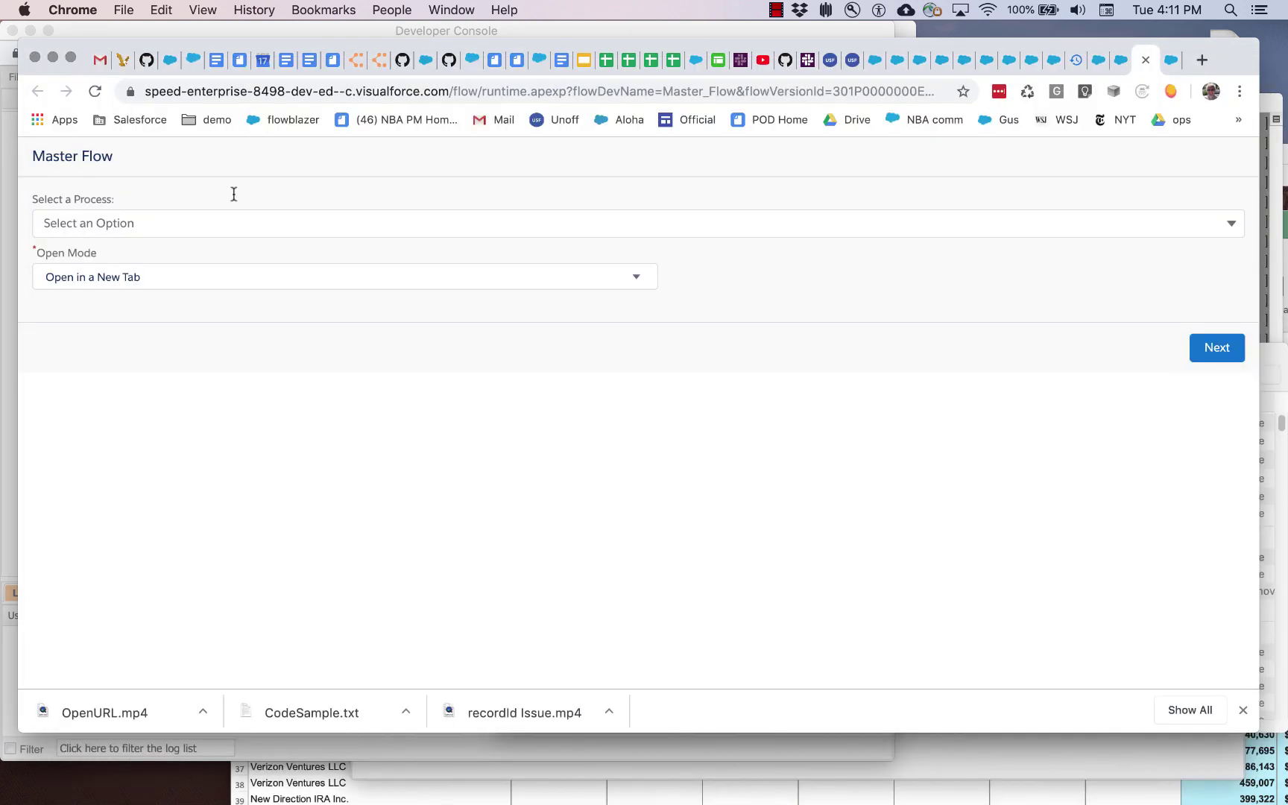
{"action": "left_click", "coordinate": [317, 225]}
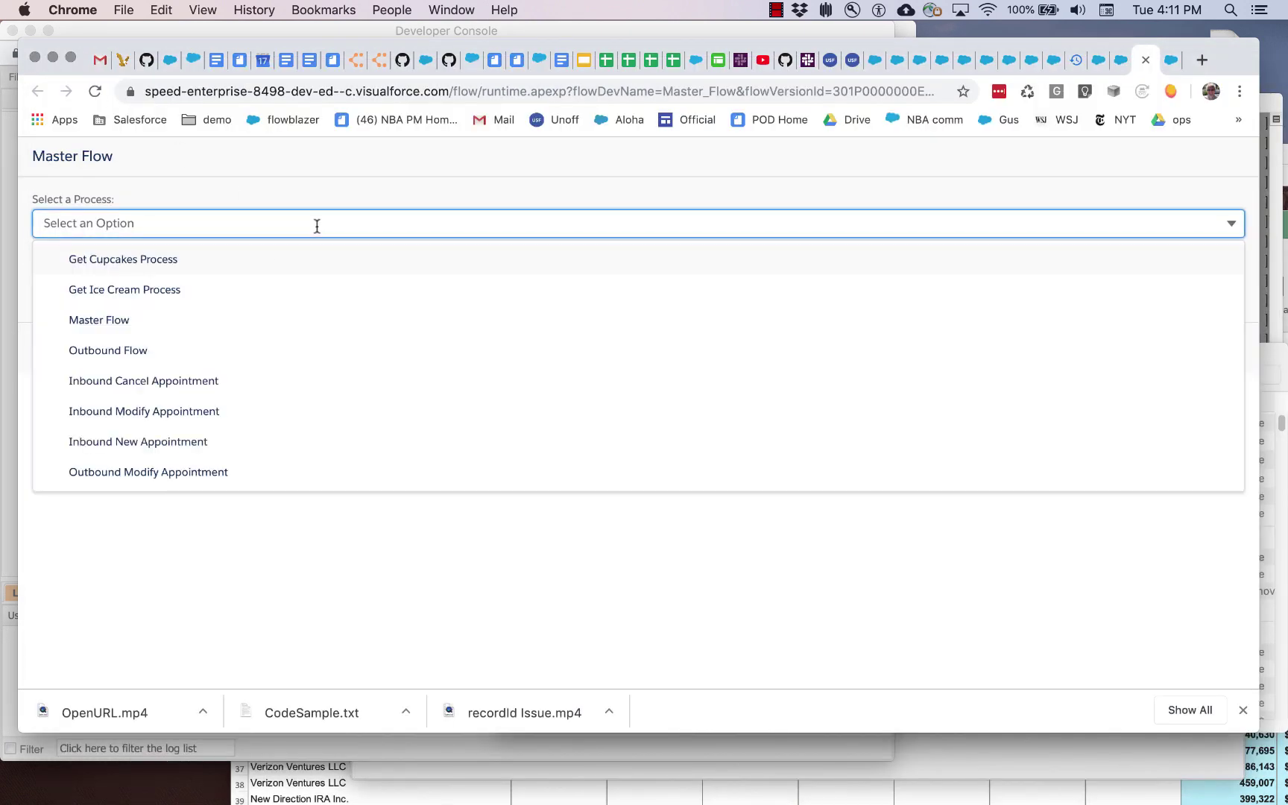
{"action": "left_click", "coordinate": [303, 258]}
{"action": "left_click", "coordinate": [269, 277]}
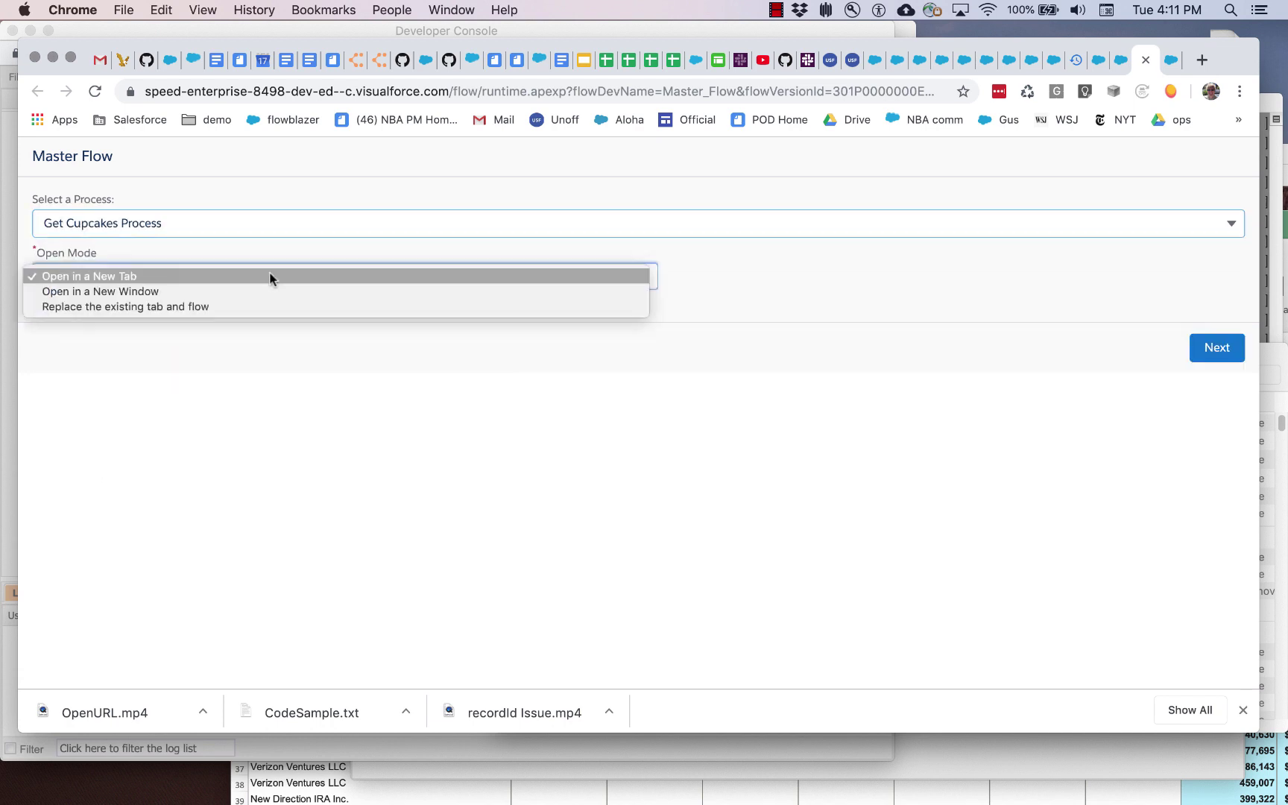
{"action": "left_click", "coordinate": [258, 308]}
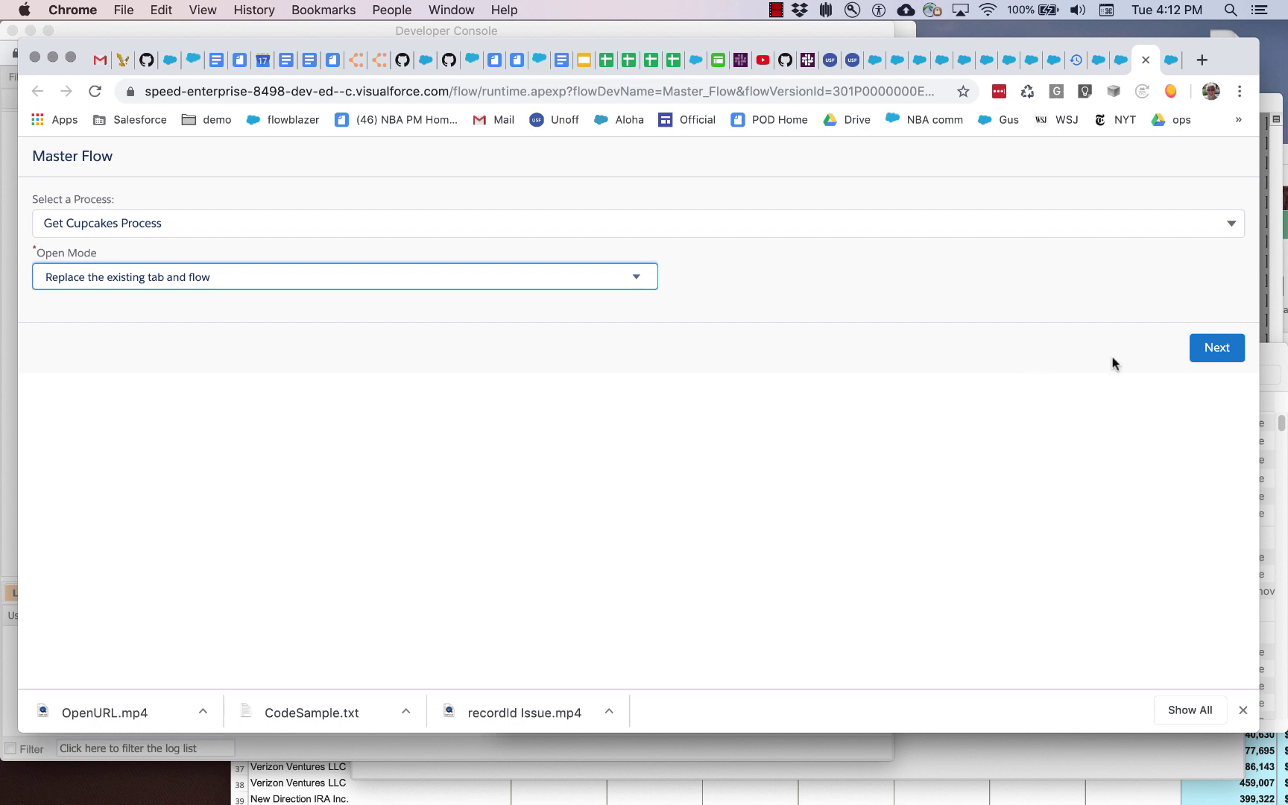
{"action": "left_click", "coordinate": [1211, 352]}
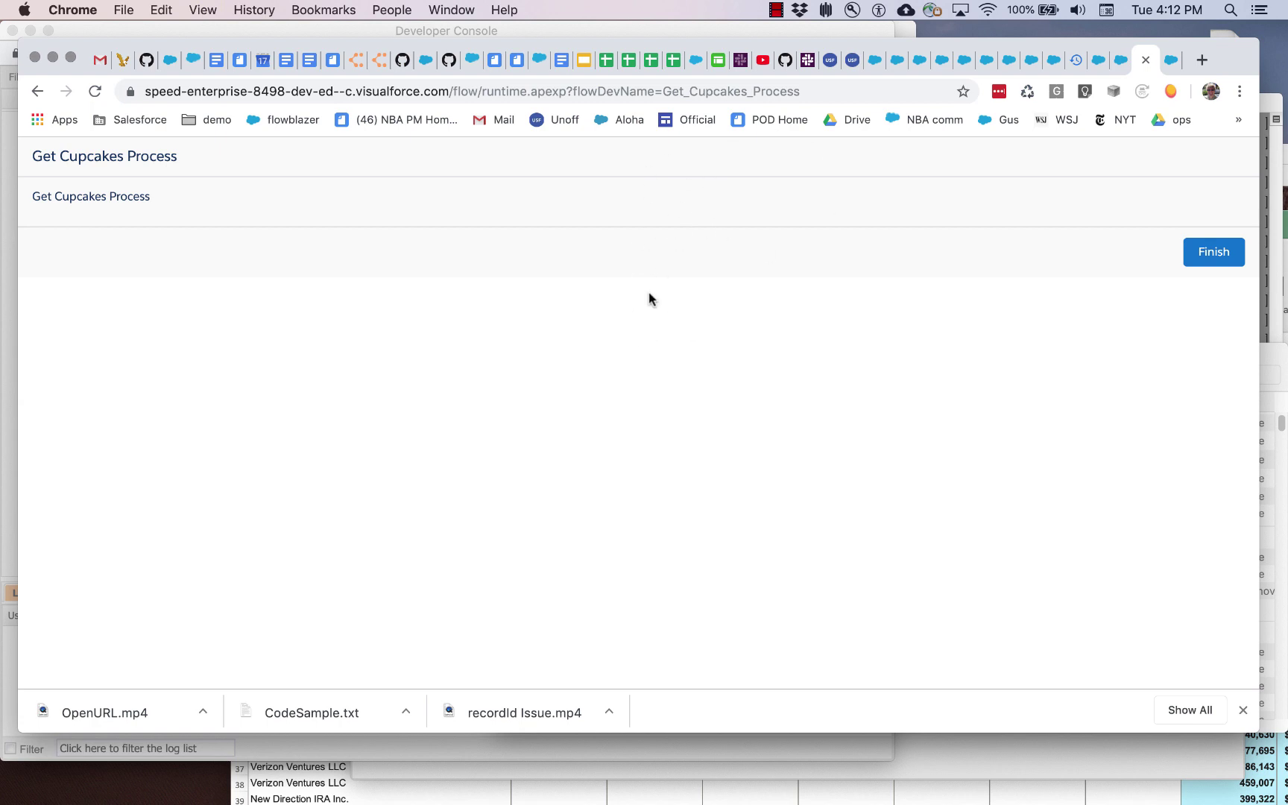
- Close both runtime tabs and inspect the Select Process screen's Open Mode picklist without saving changes
{"action": "left_click", "coordinate": [1146, 62]}
{"action": "left_click", "coordinate": [1146, 61]}
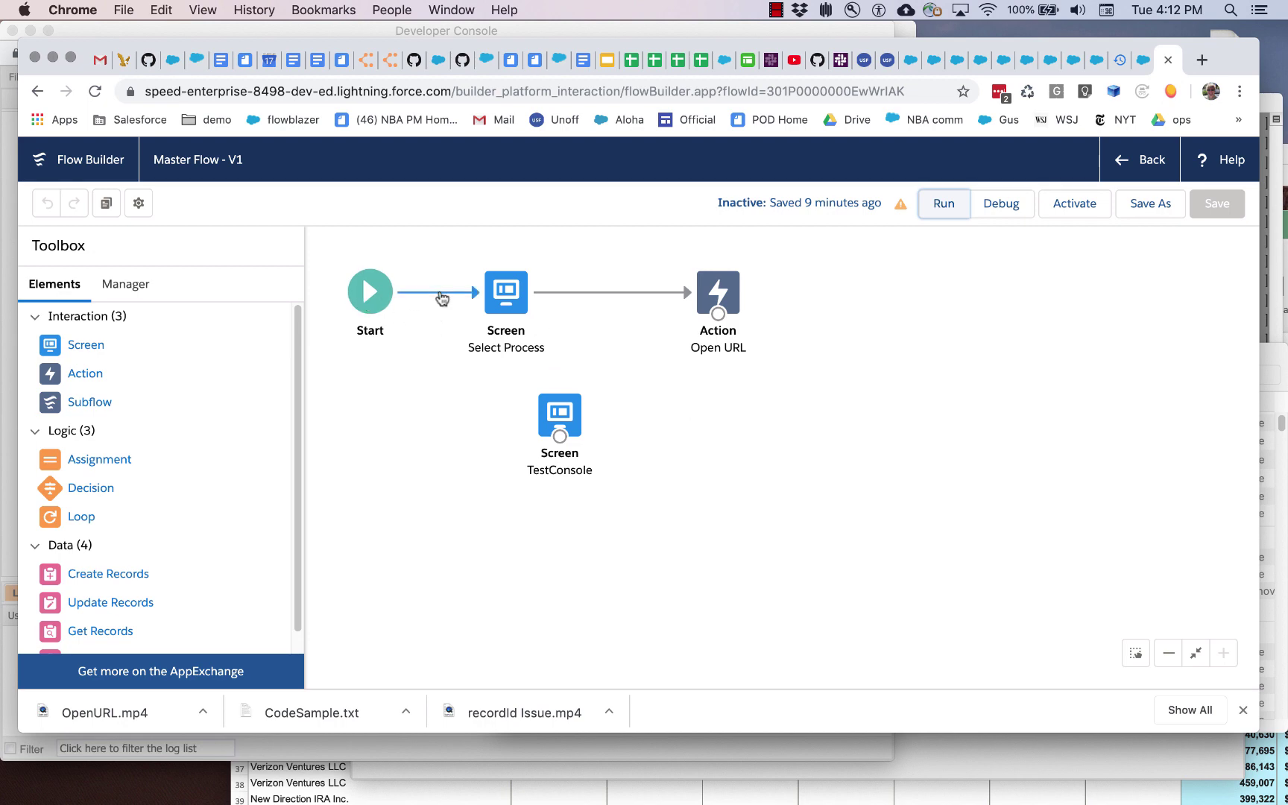
{"action": "double_click", "coordinate": [511, 298]}
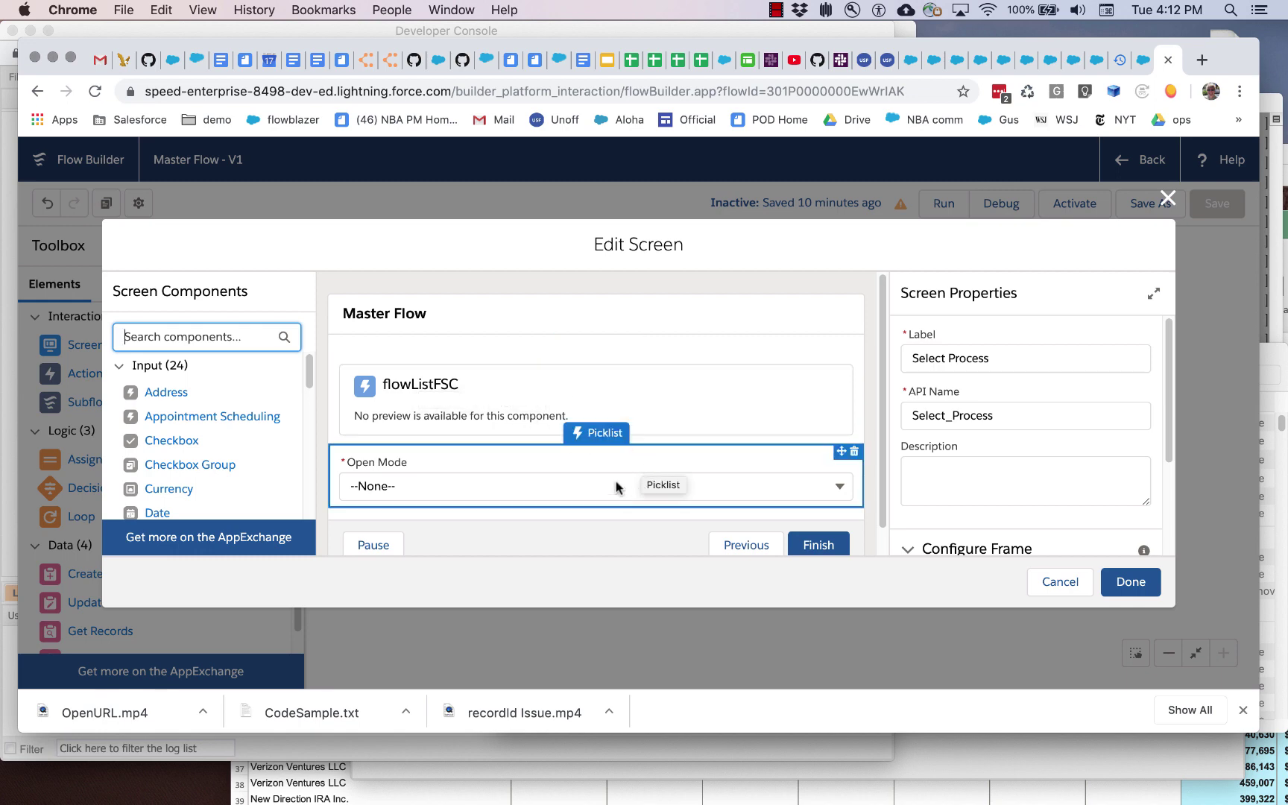
{"action": "left_click", "coordinate": [568, 479]}
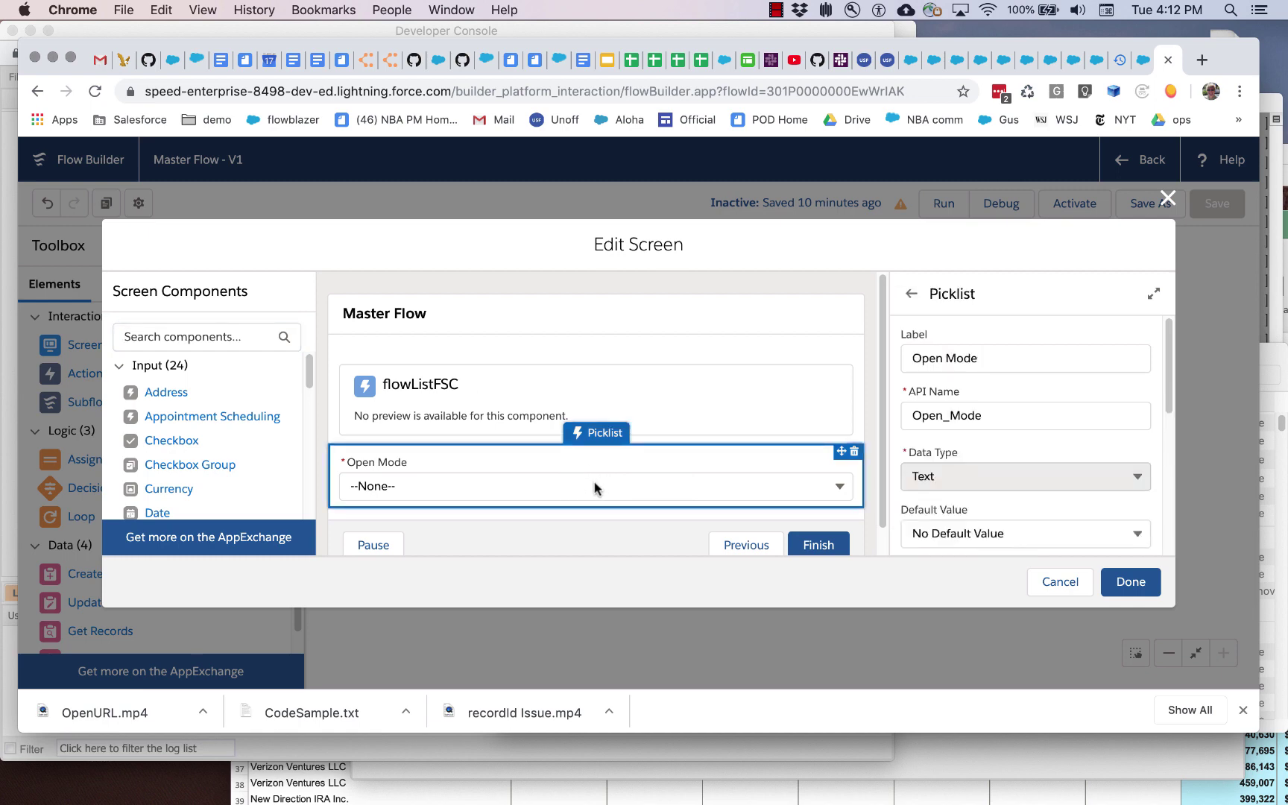
{"action": "scroll", "coordinate": [1000, 474], "scroll_direction": "down", "scroll_amount": 5}
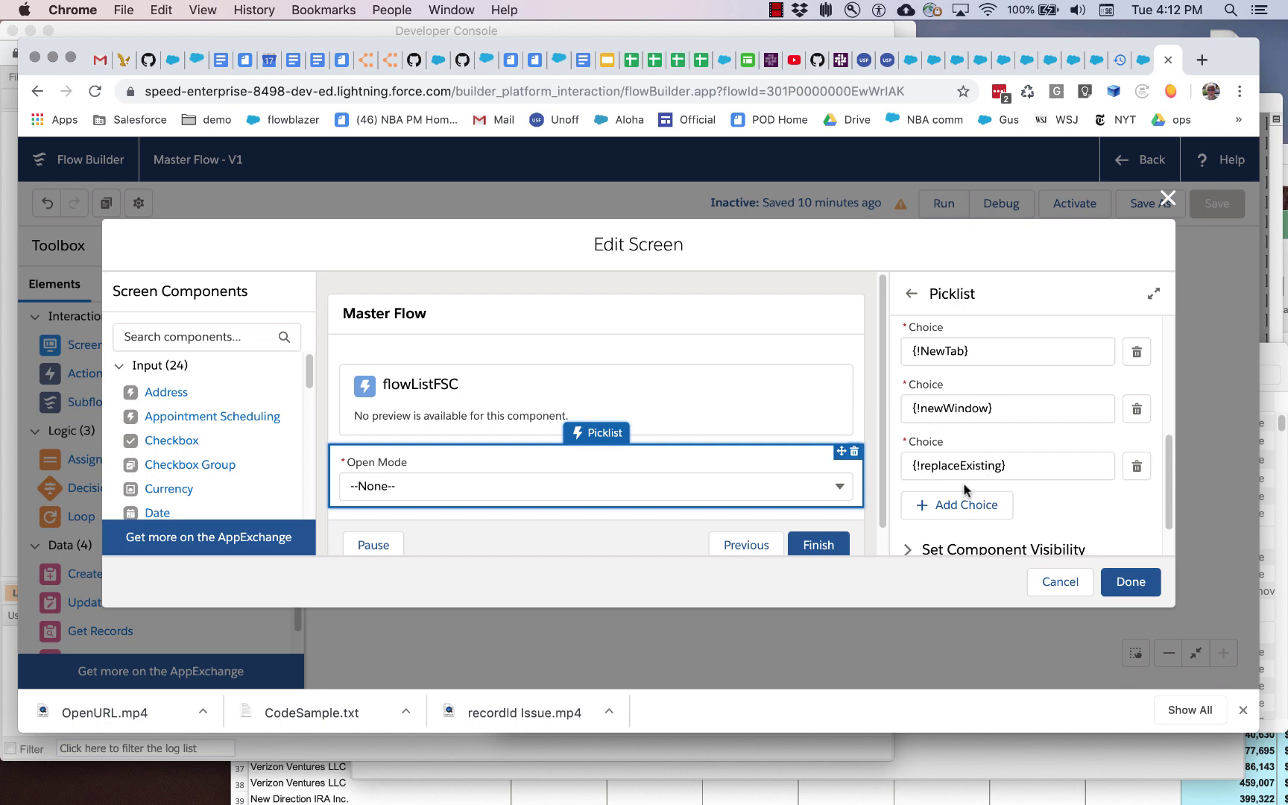
{"action": "left_click", "coordinate": [1167, 198]}
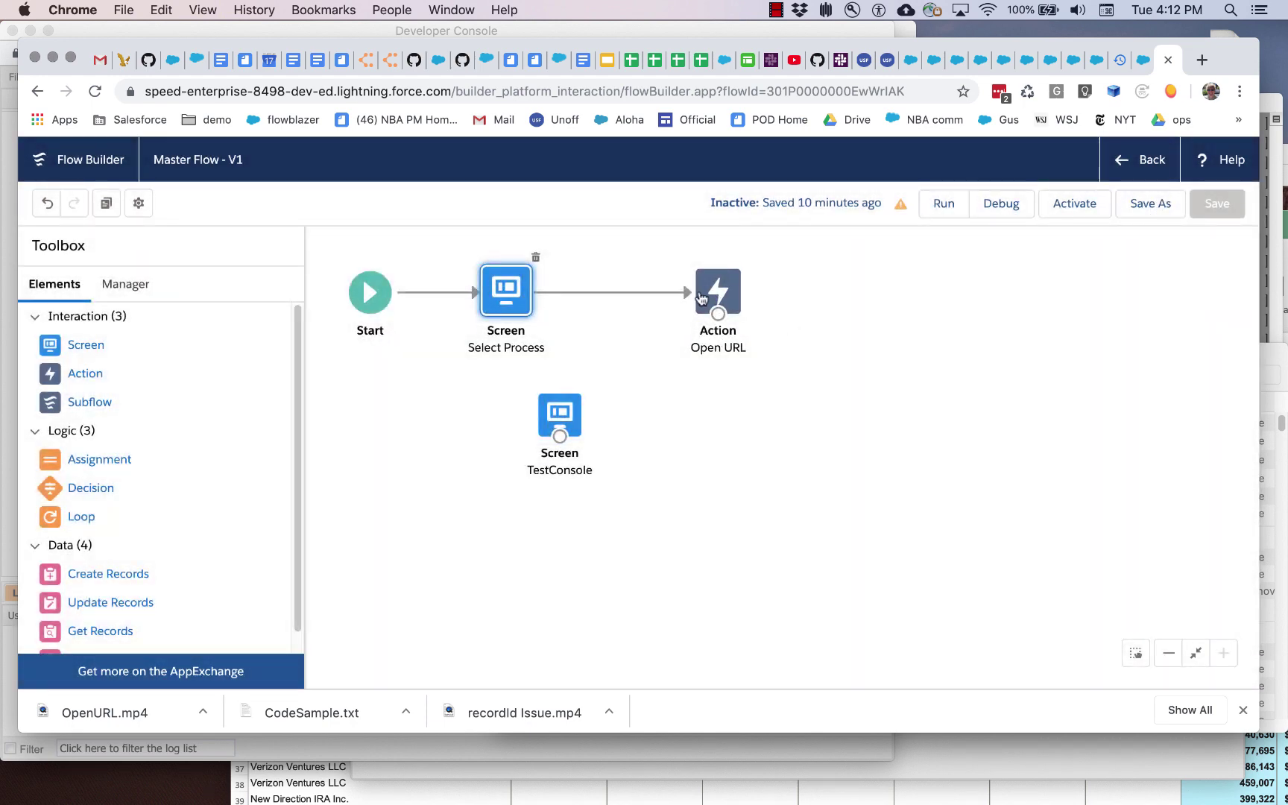
- In the Open URL action, check the mode {!Open_Mode} and the url's {!FlowURL} formula suggestions
{"action": "double_click", "coordinate": [718, 296]}
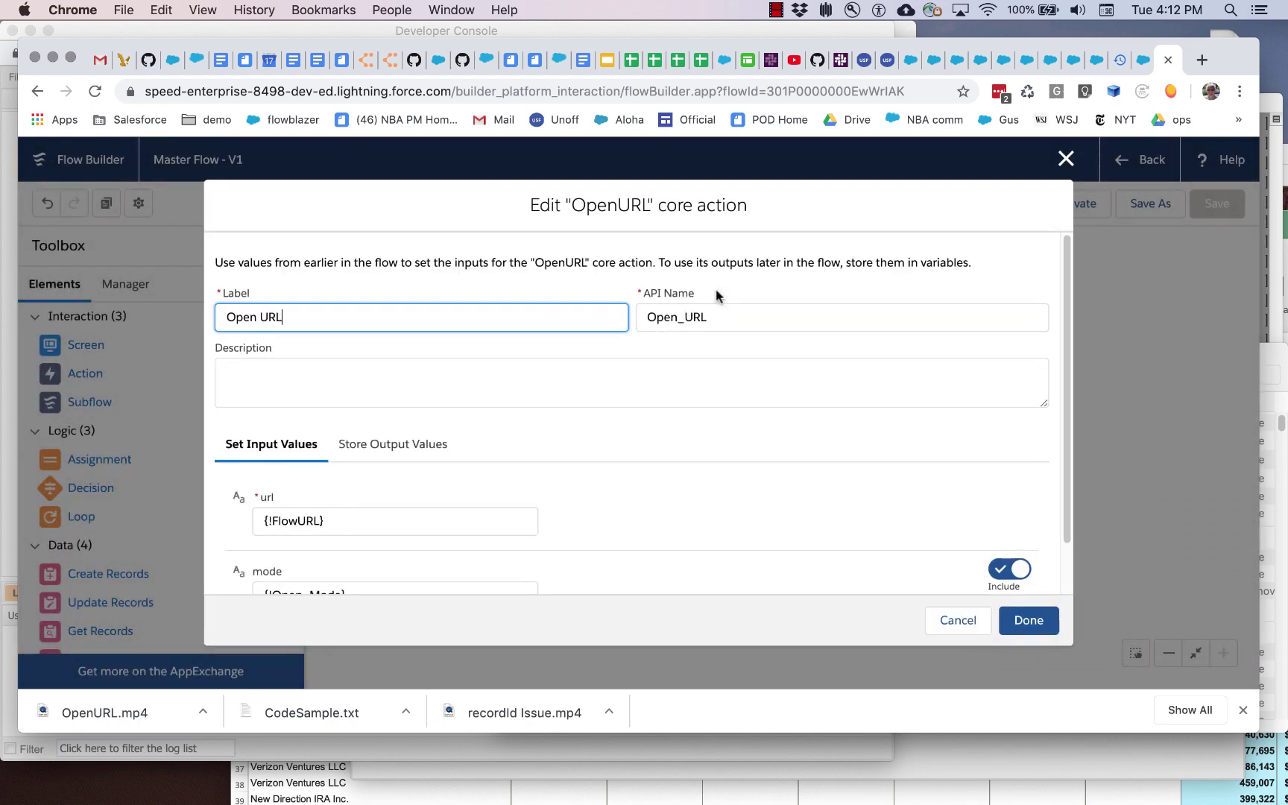
{"action": "scroll", "coordinate": [600, 413], "scroll_direction": "down", "scroll_amount": 2}
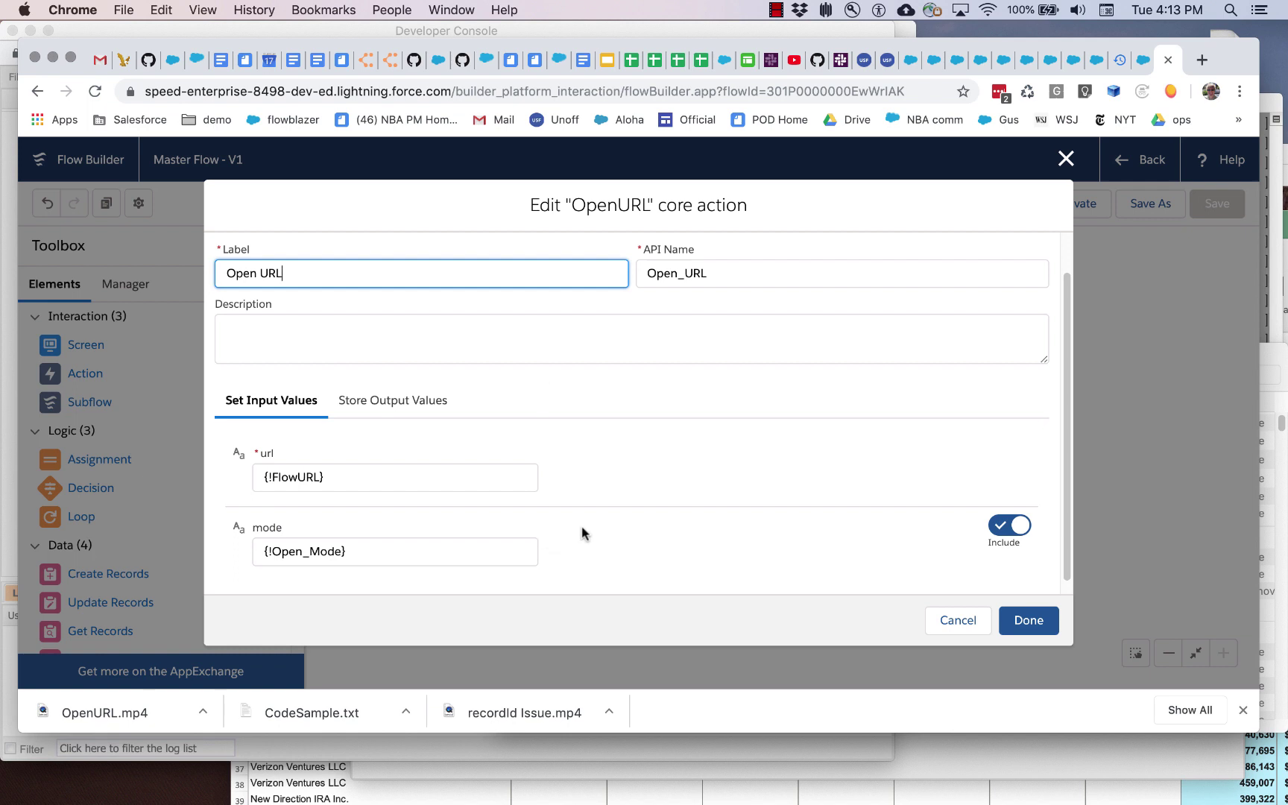
{"action": "left_click_drag", "start_coordinate": [371, 553], "coordinate": [251, 552]}
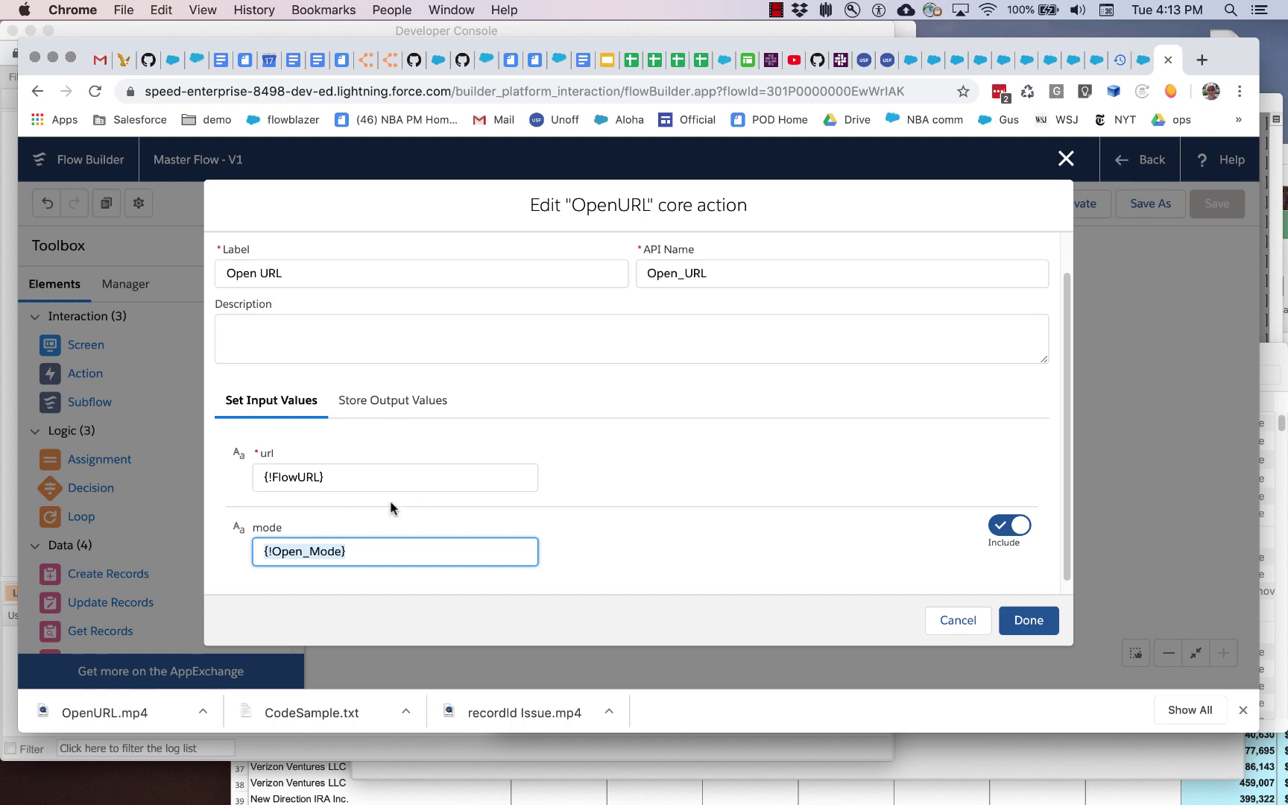
{"action": "left_click", "coordinate": [345, 471]}
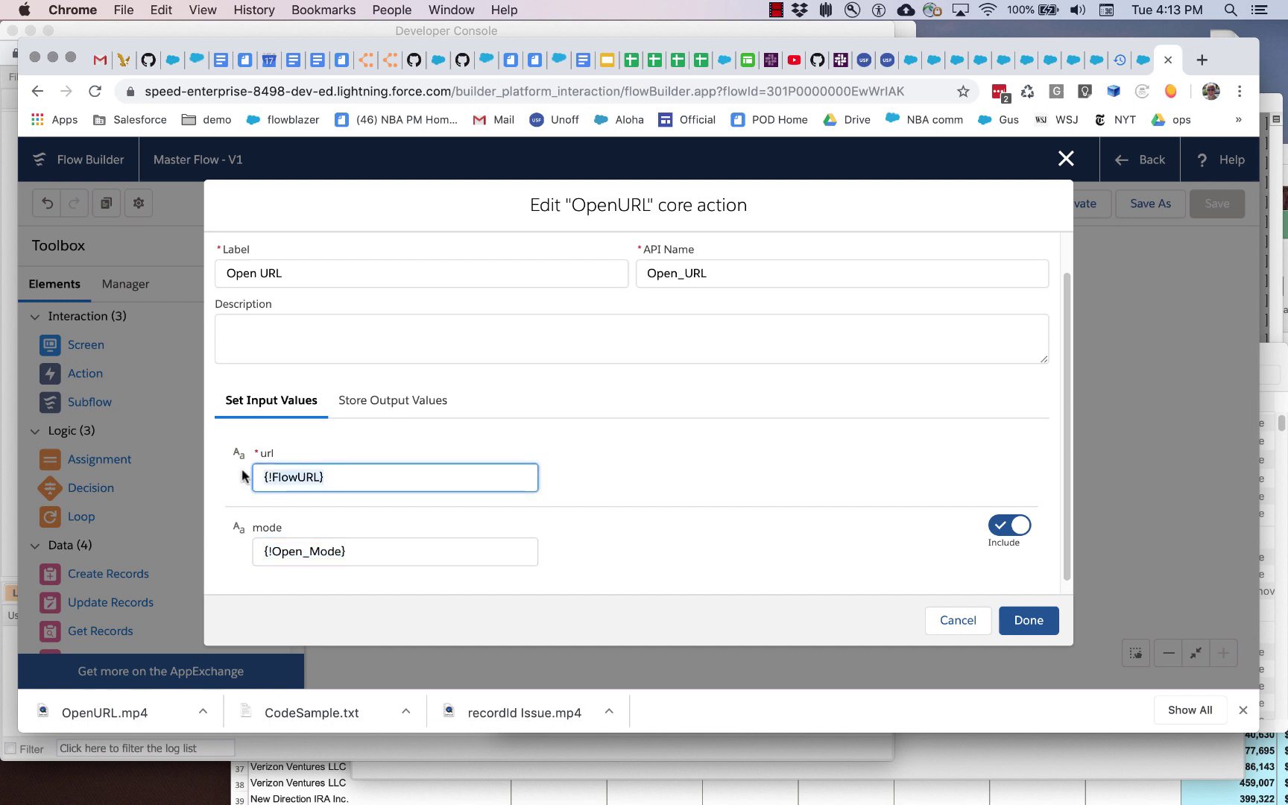
{"action": "left_click", "coordinate": [364, 474]}
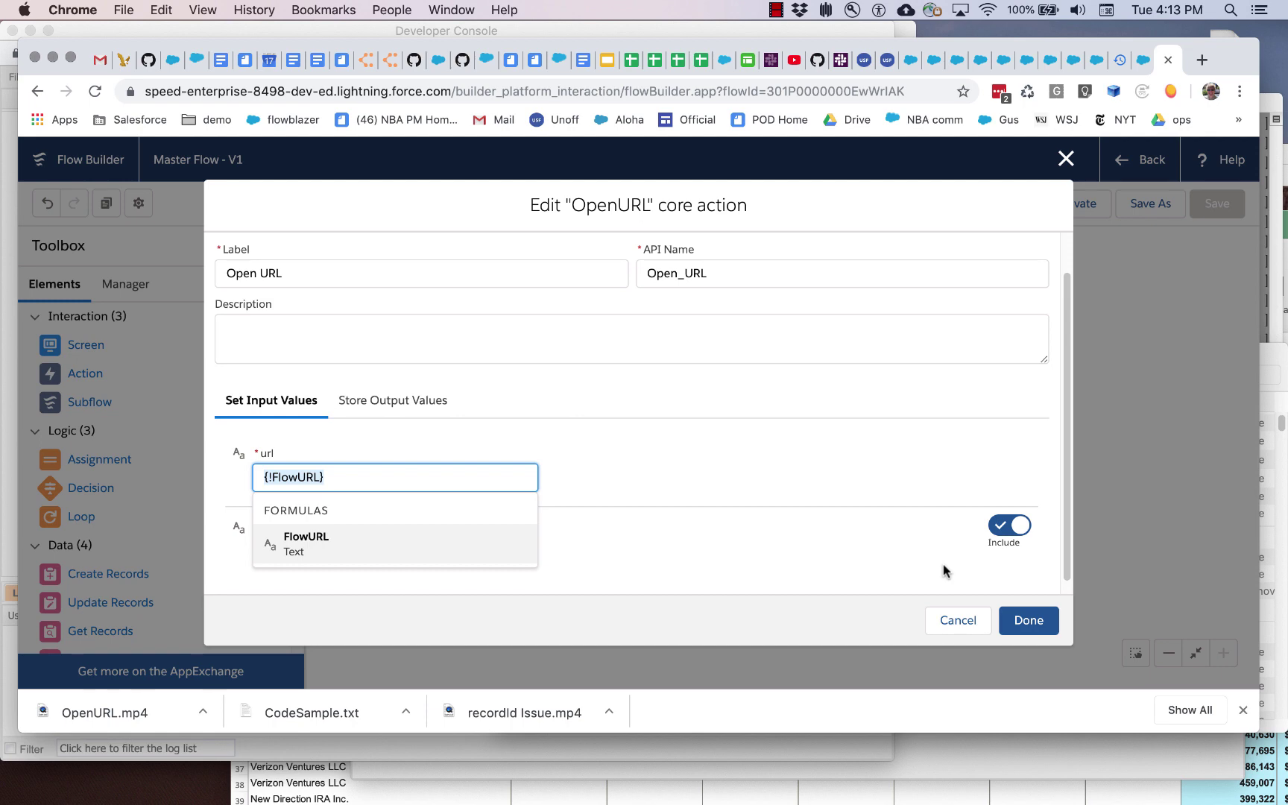
{"action": "left_click", "coordinate": [959, 624]}
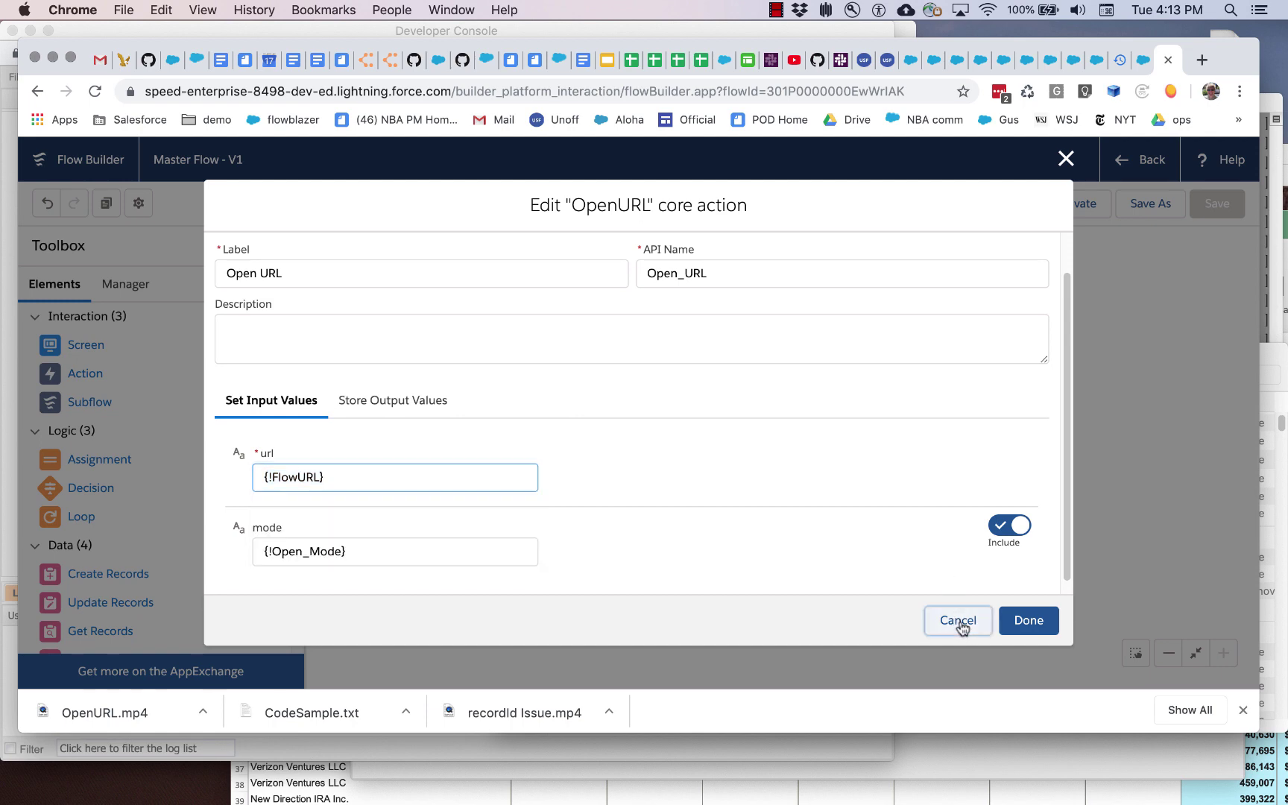
- Review the FlowURL formula from the Manager list and compare it with the page address's server domain
{"action": "left_click", "coordinate": [133, 286]}
{"action": "left_click", "coordinate": [85, 556]}
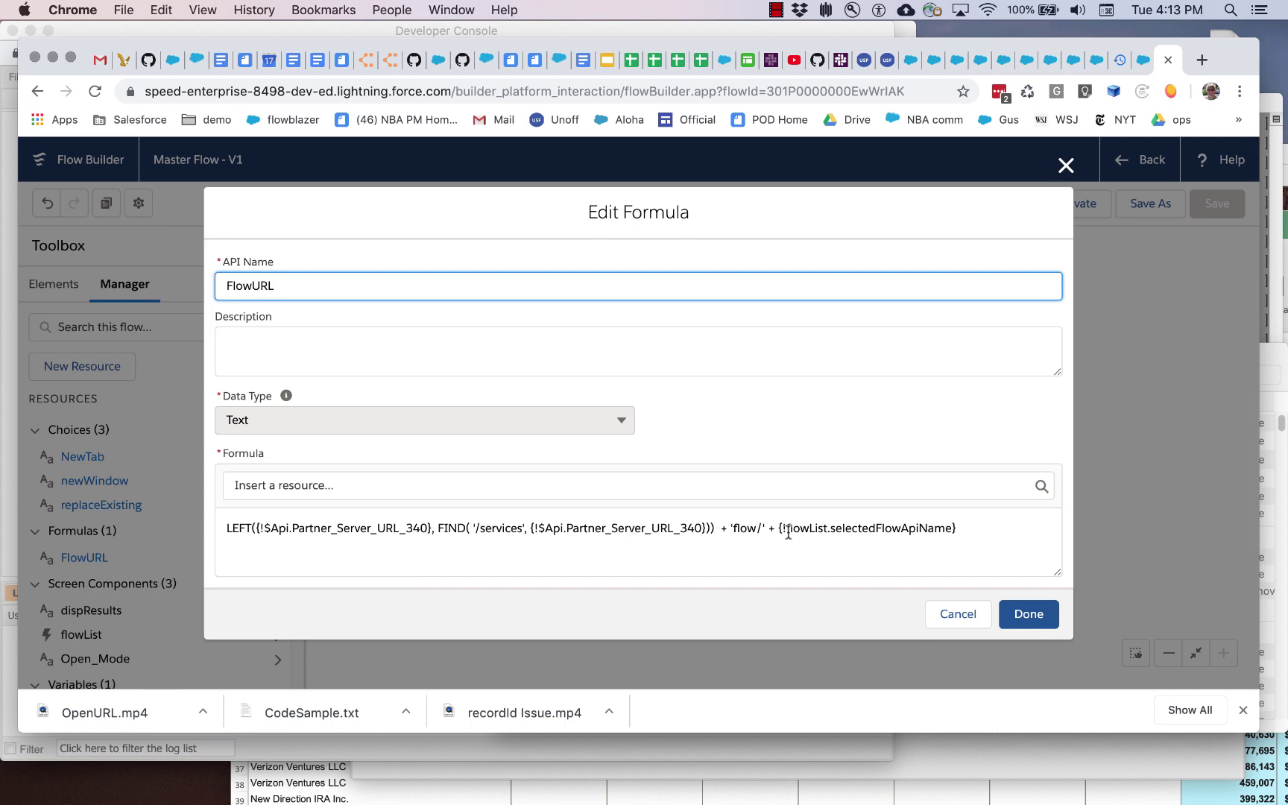
{"action": "left_click", "coordinate": [714, 528]}
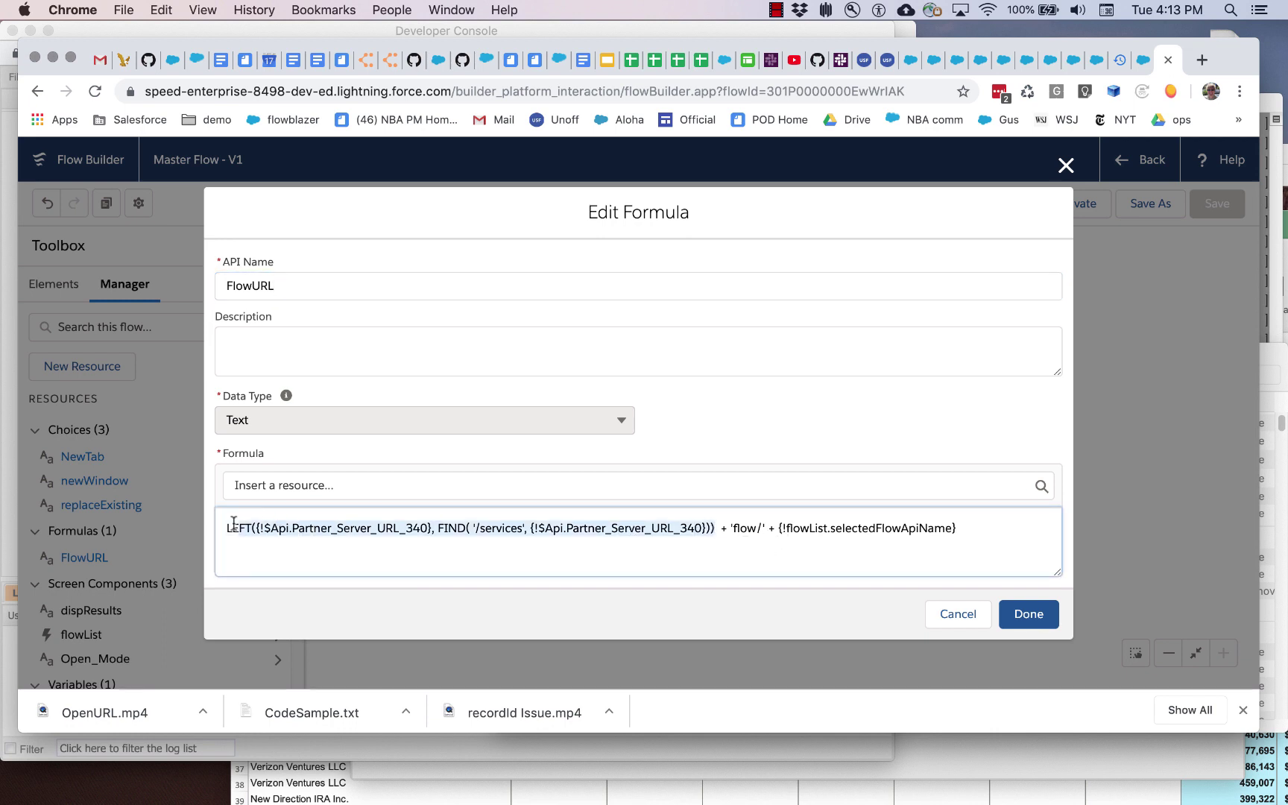
{"action": "key", "text": "shift+End"}
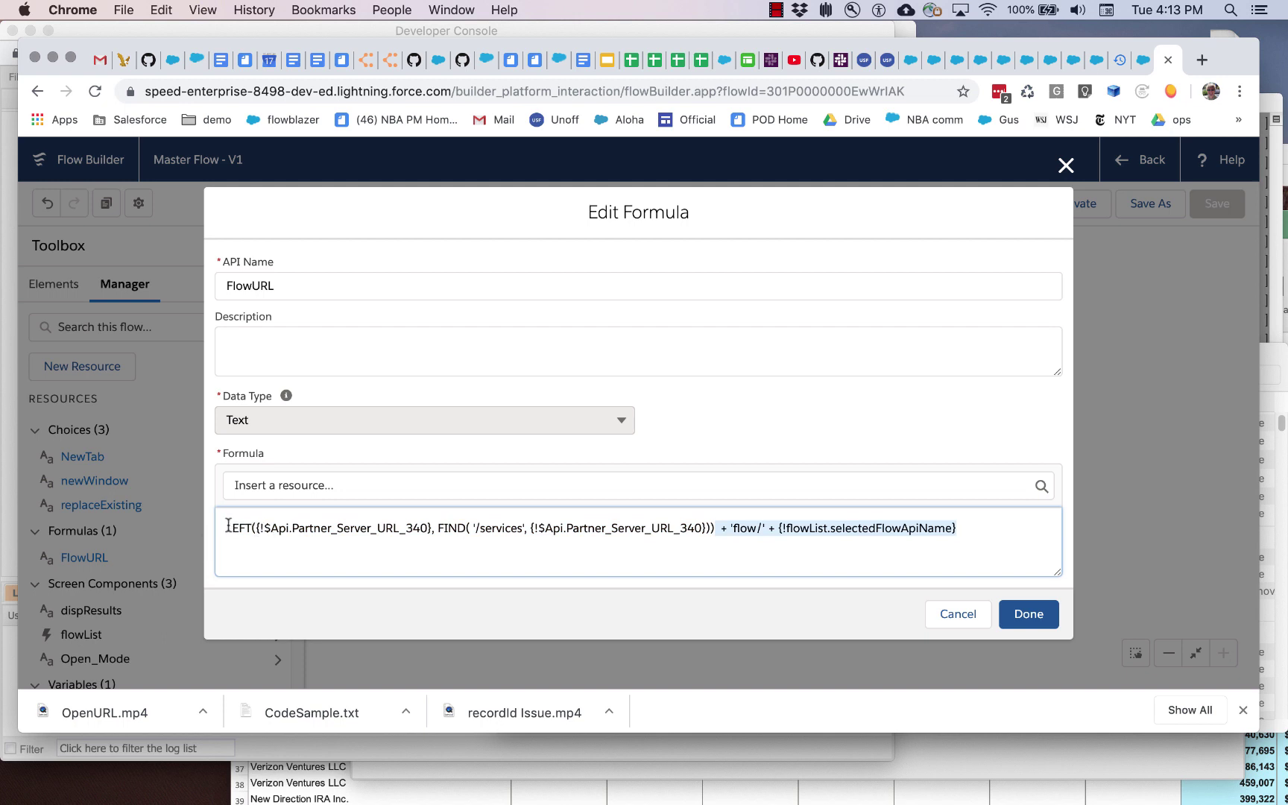
{"action": "left_click_drag", "start_coordinate": [225, 527], "coordinate": [716, 528]}
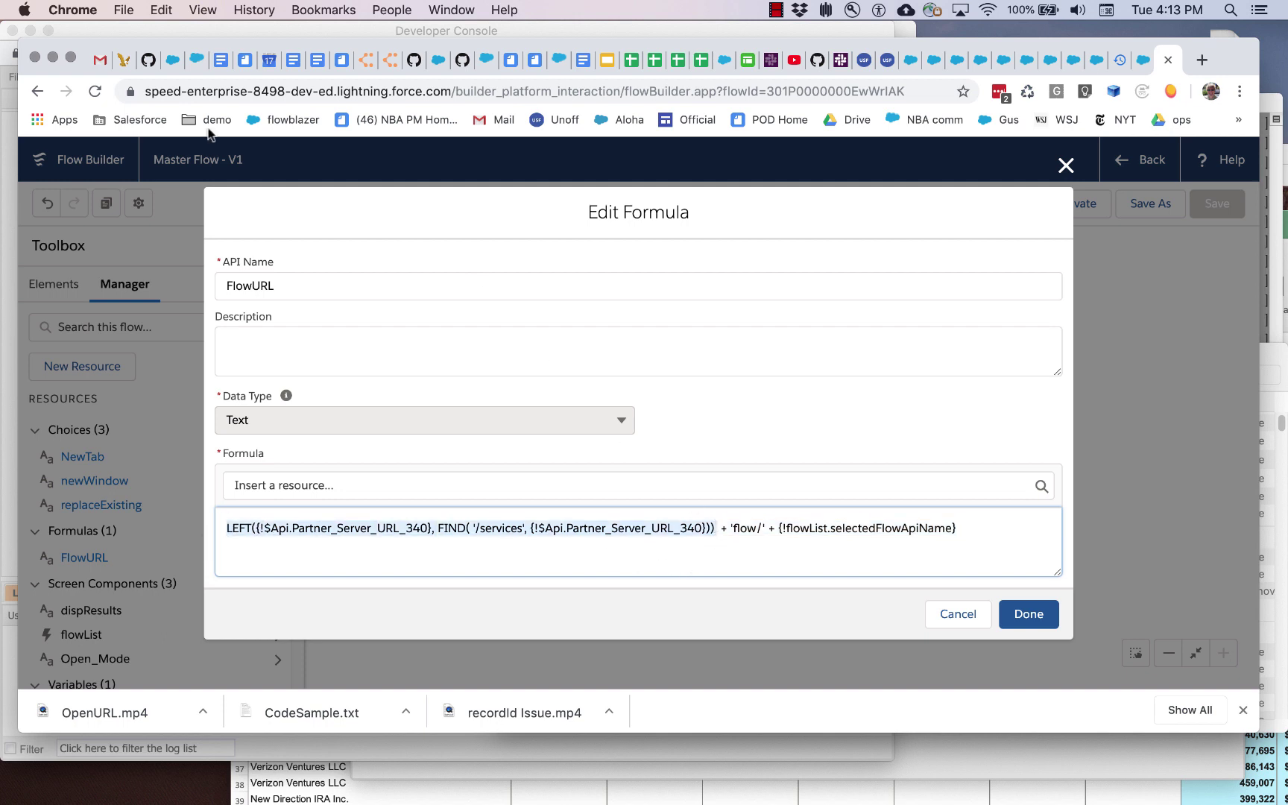
{"action": "left_click", "coordinate": [142, 95]}
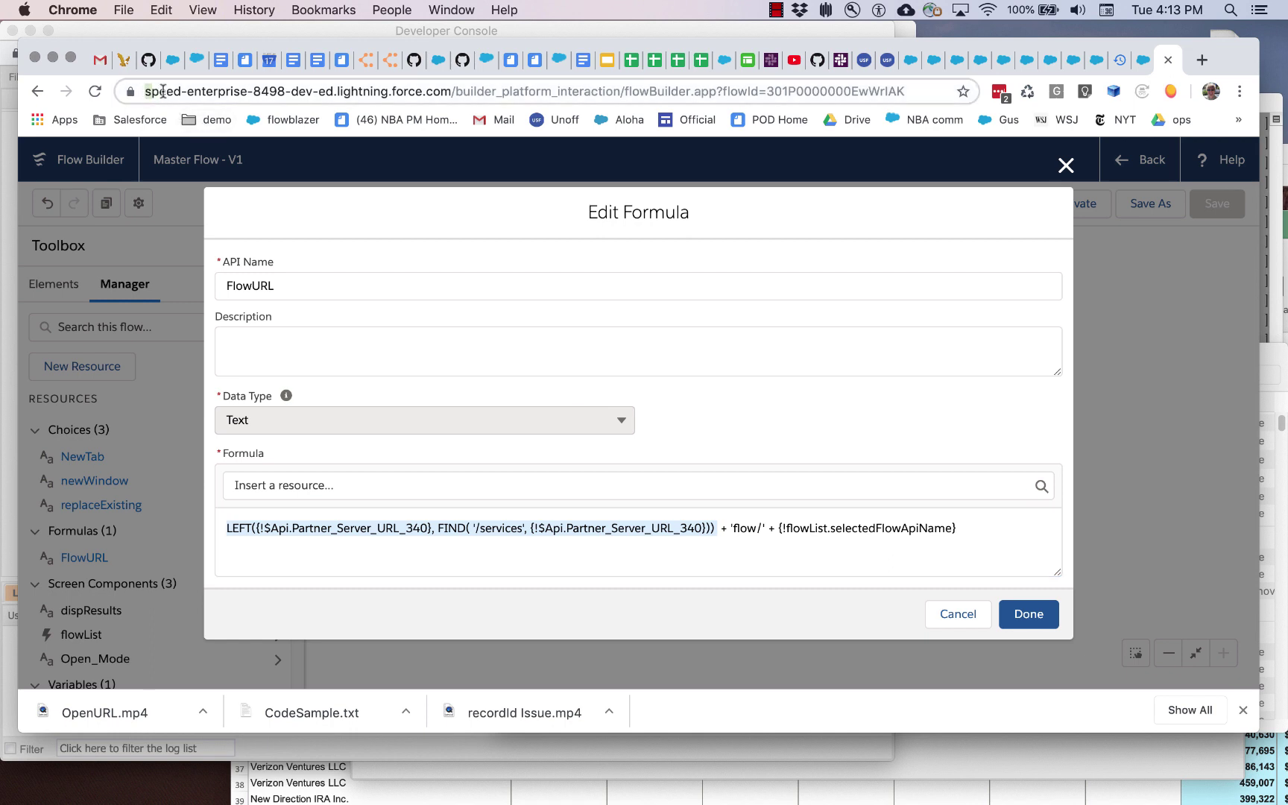
{"action": "left_click_drag", "start_coordinate": [427, 102], "coordinate": [449, 97]}
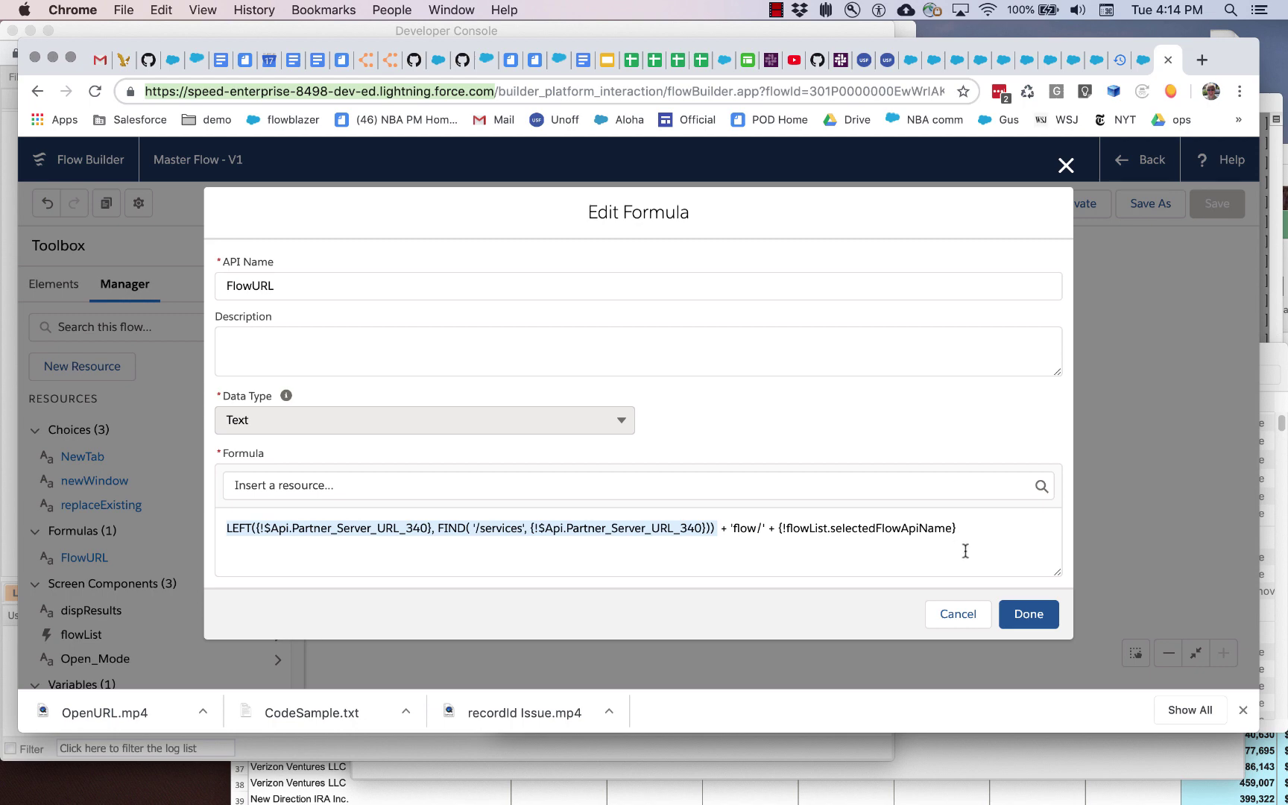
- Wire the TestConsole screen between Select Process and Open URL, then save and start a test run
{"action": "left_click", "coordinate": [959, 613]}
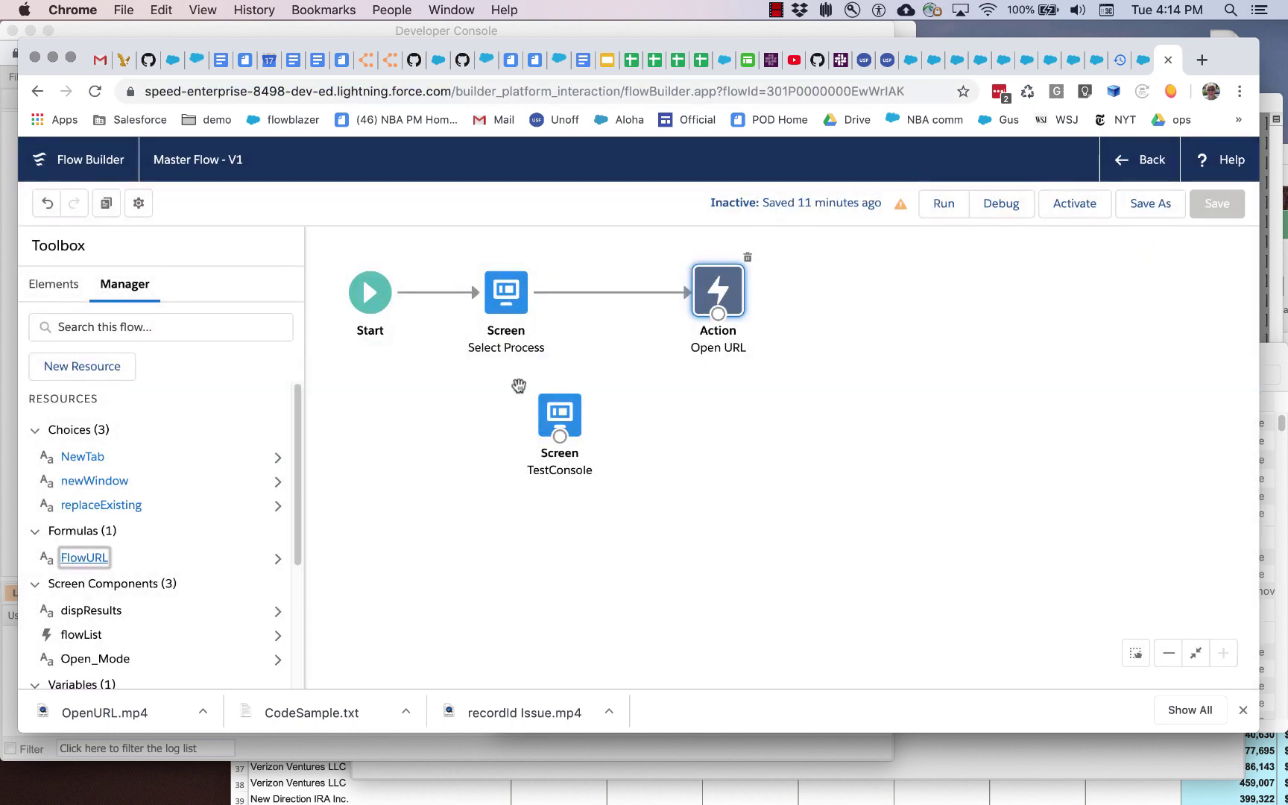
{"action": "left_click_drag", "start_coordinate": [561, 408], "coordinate": [629, 346]}
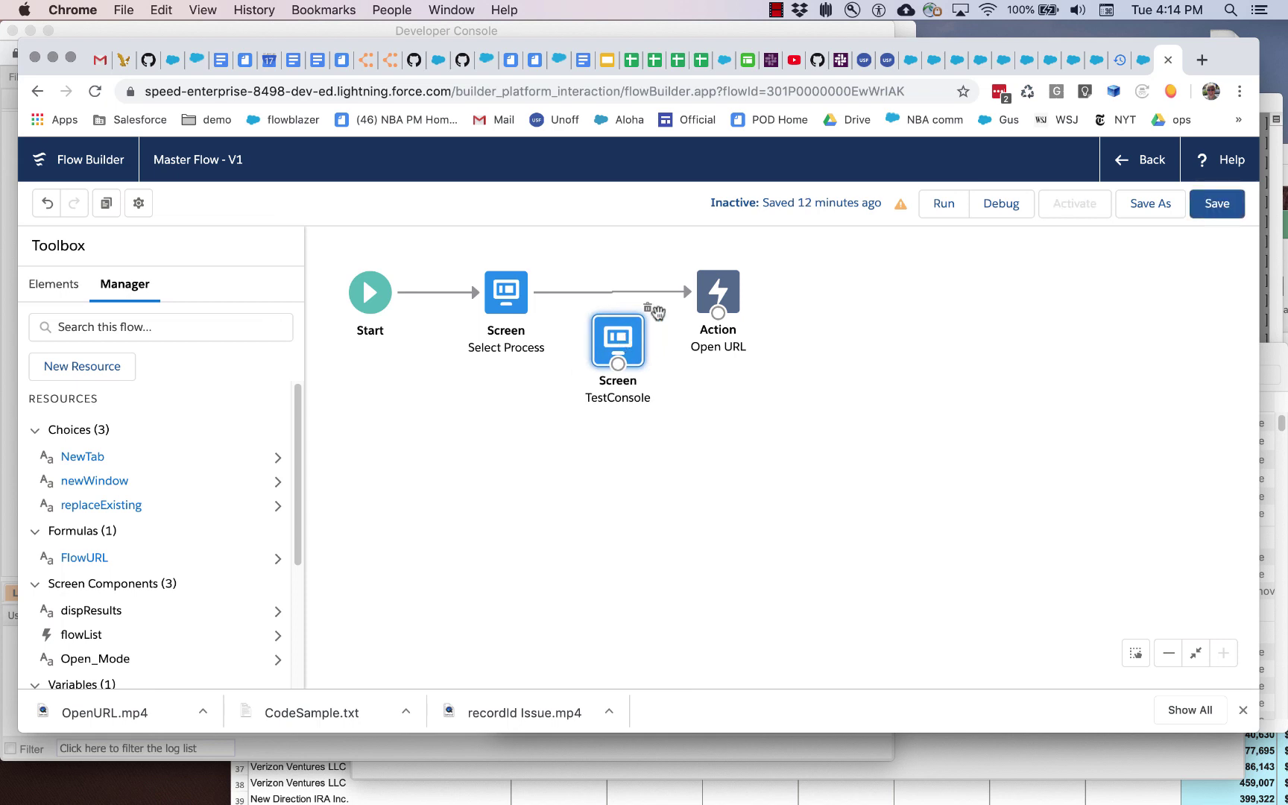
{"action": "left_click", "coordinate": [665, 298]}
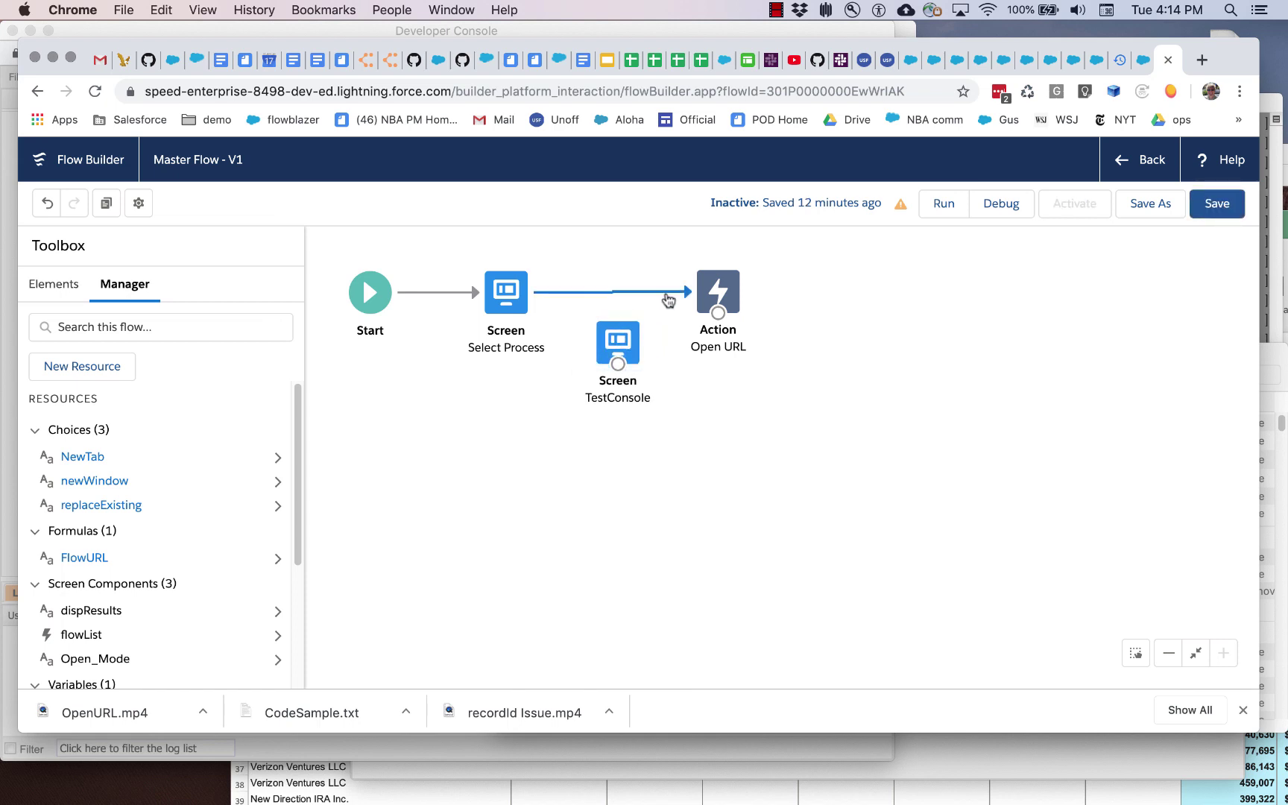
{"action": "key", "text": "Delete"}
{"action": "left_click_drag", "start_coordinate": [506, 313], "coordinate": [717, 294]}
{"action": "left_click", "coordinate": [1207, 200]}
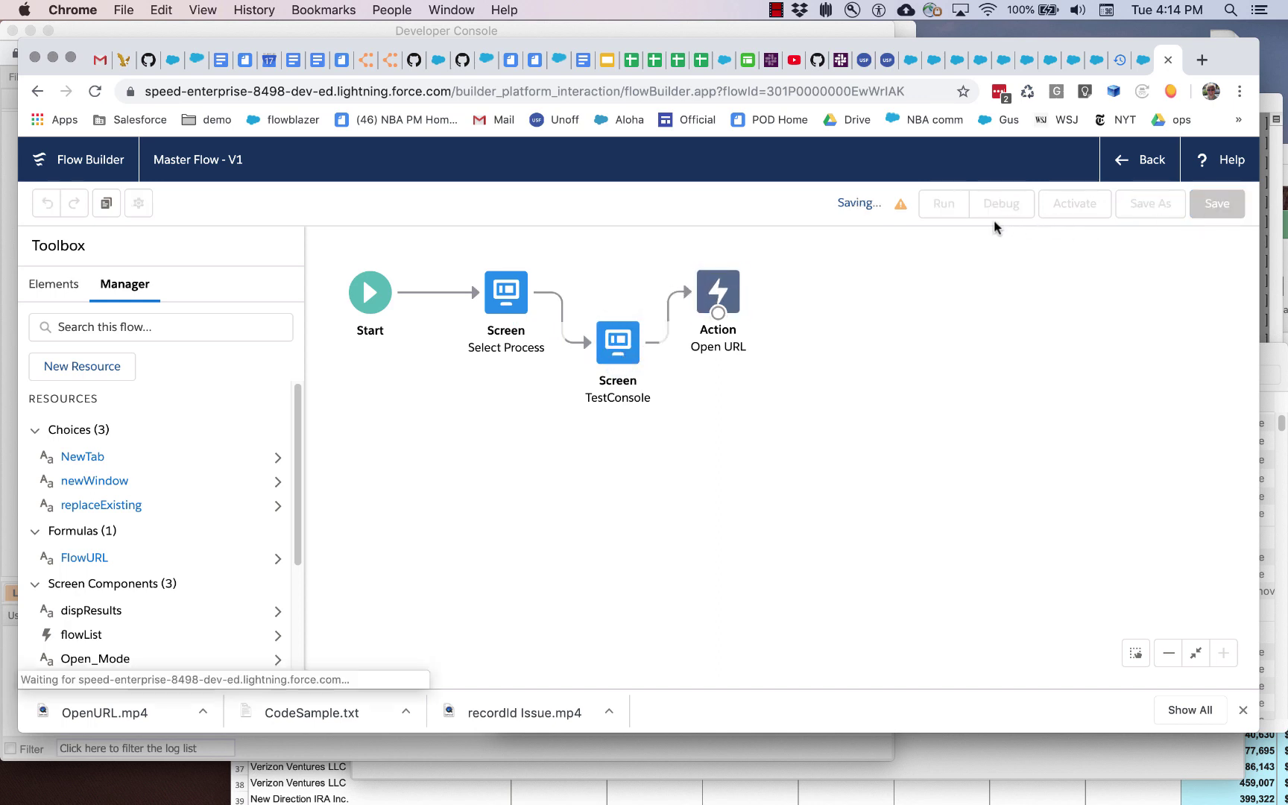
{"action": "left_click", "coordinate": [942, 210]}
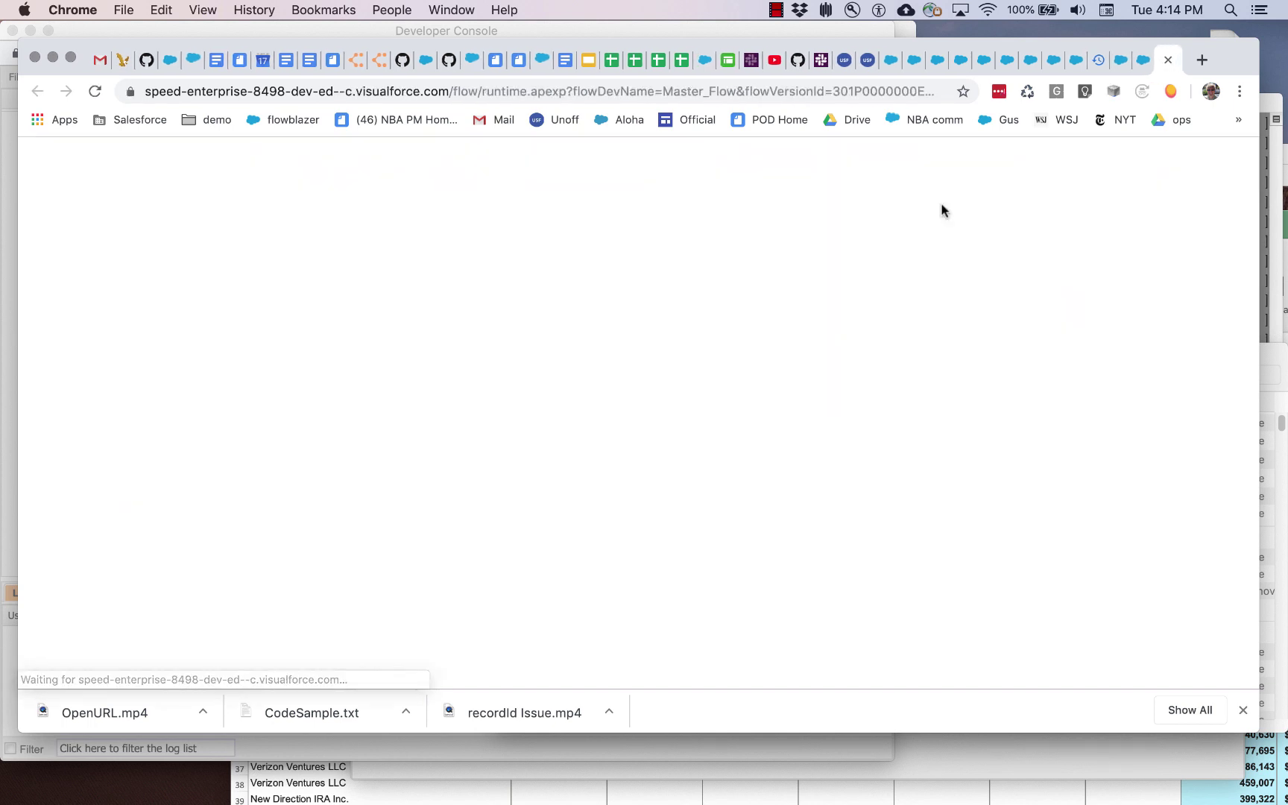
- Run the flow with Inbound Cancel Appointment and select the generated URL ending in flow/In_Cancel
{"action": "left_click", "coordinate": [469, 224]}
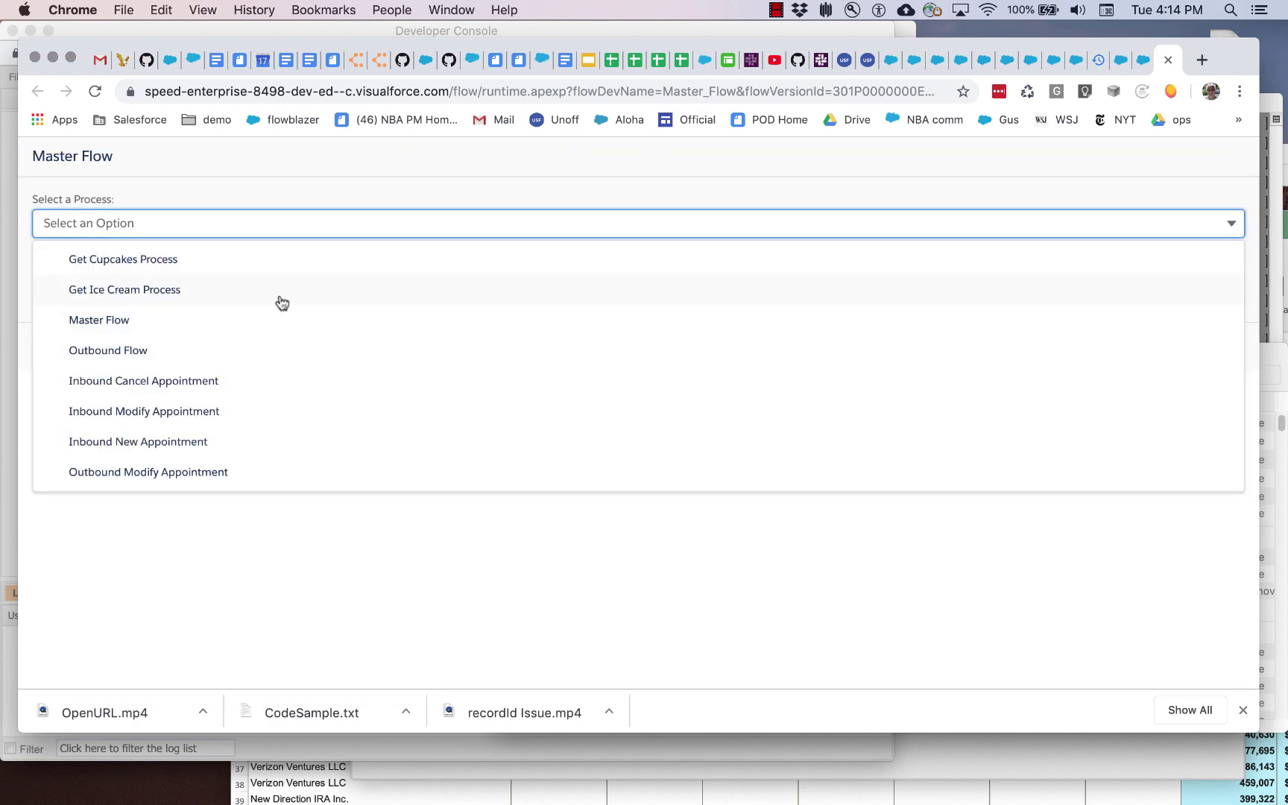
{"action": "left_click", "coordinate": [275, 383]}
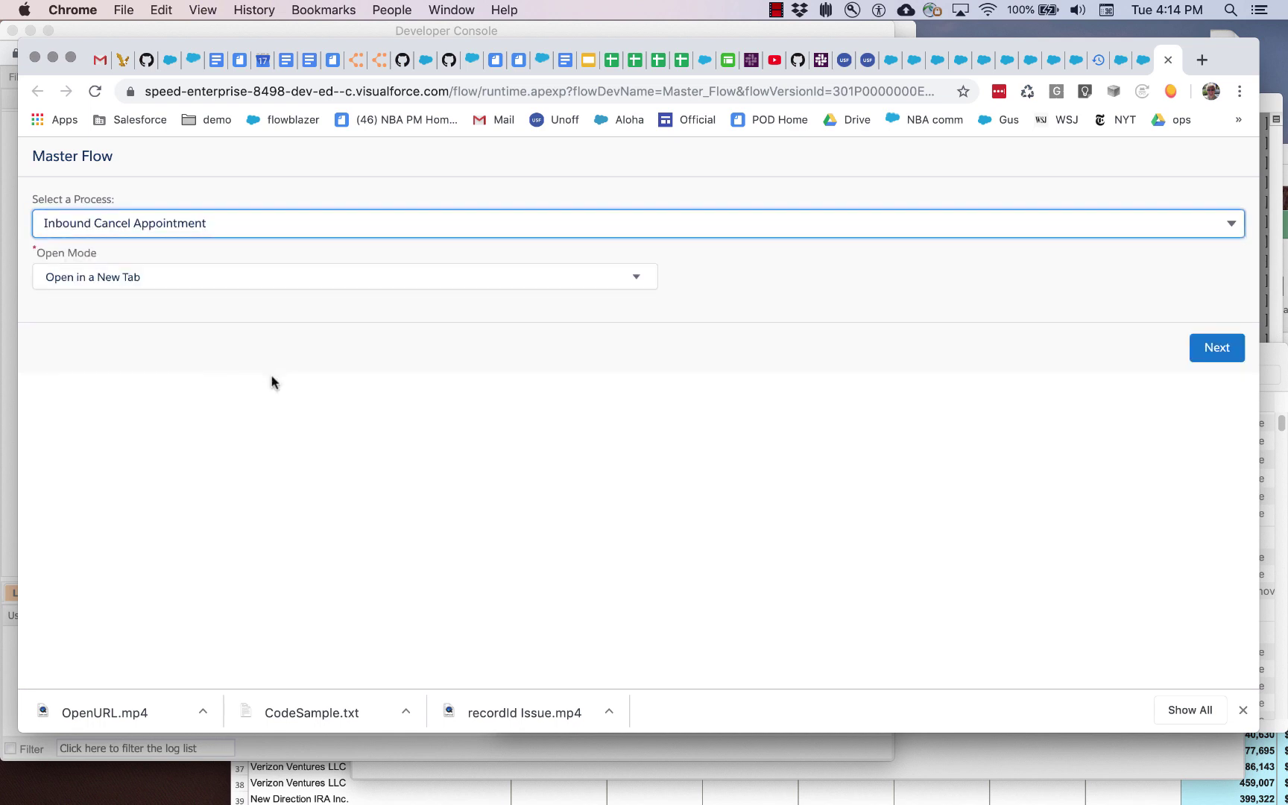
{"action": "left_click", "coordinate": [1212, 351]}
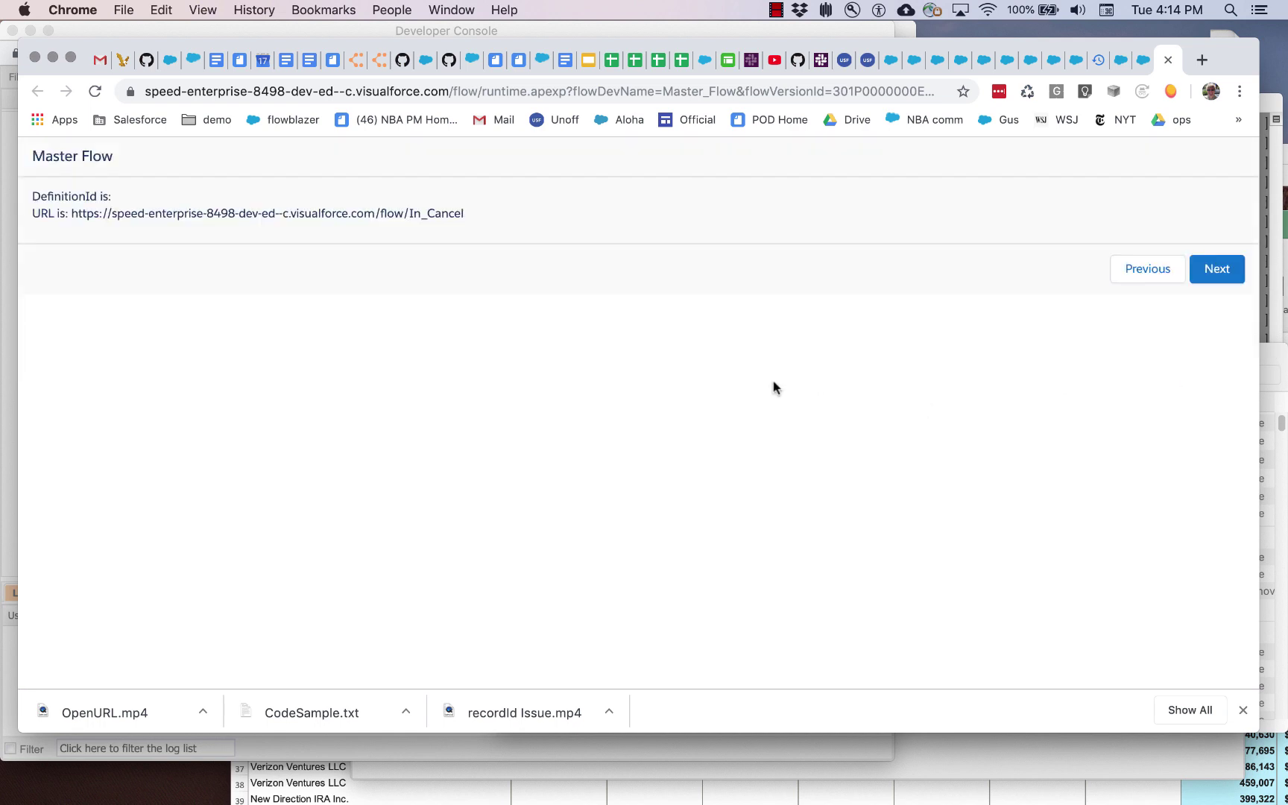
{"action": "left_click", "coordinate": [484, 213]}
{"action": "left_click", "coordinate": [71, 214], "text": "shift"}
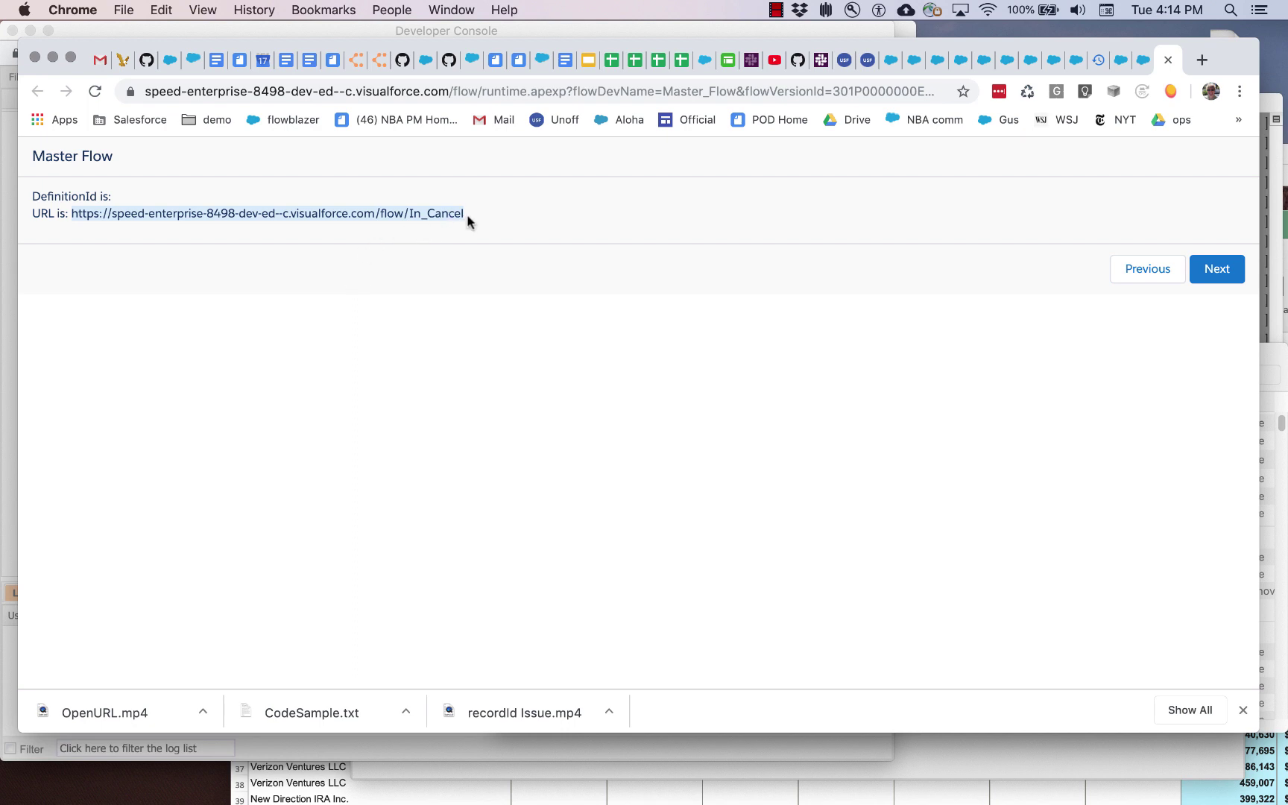
- Back in the builder, delete the link into TestConsole and connect Select Process directly to Open URL
{"action": "left_click", "coordinate": [1138, 68]}
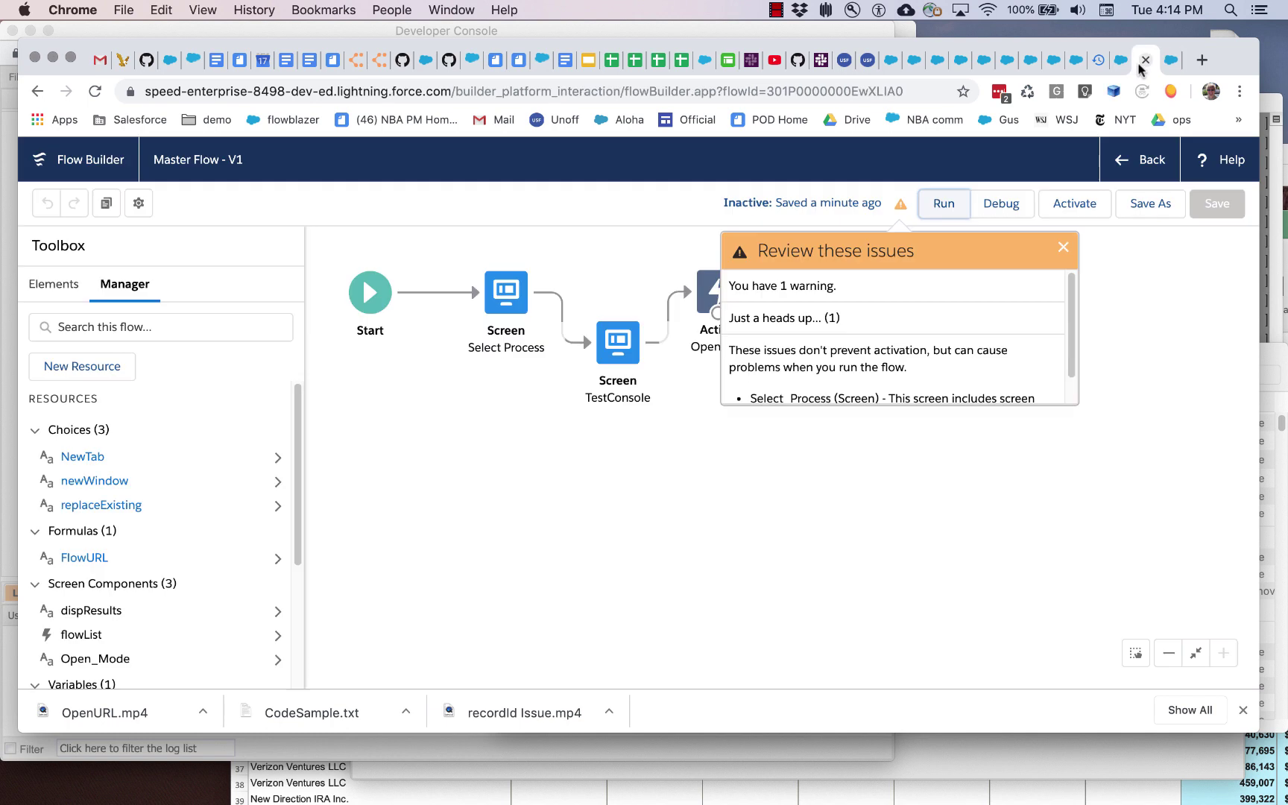
{"action": "left_click", "coordinate": [1062, 246]}
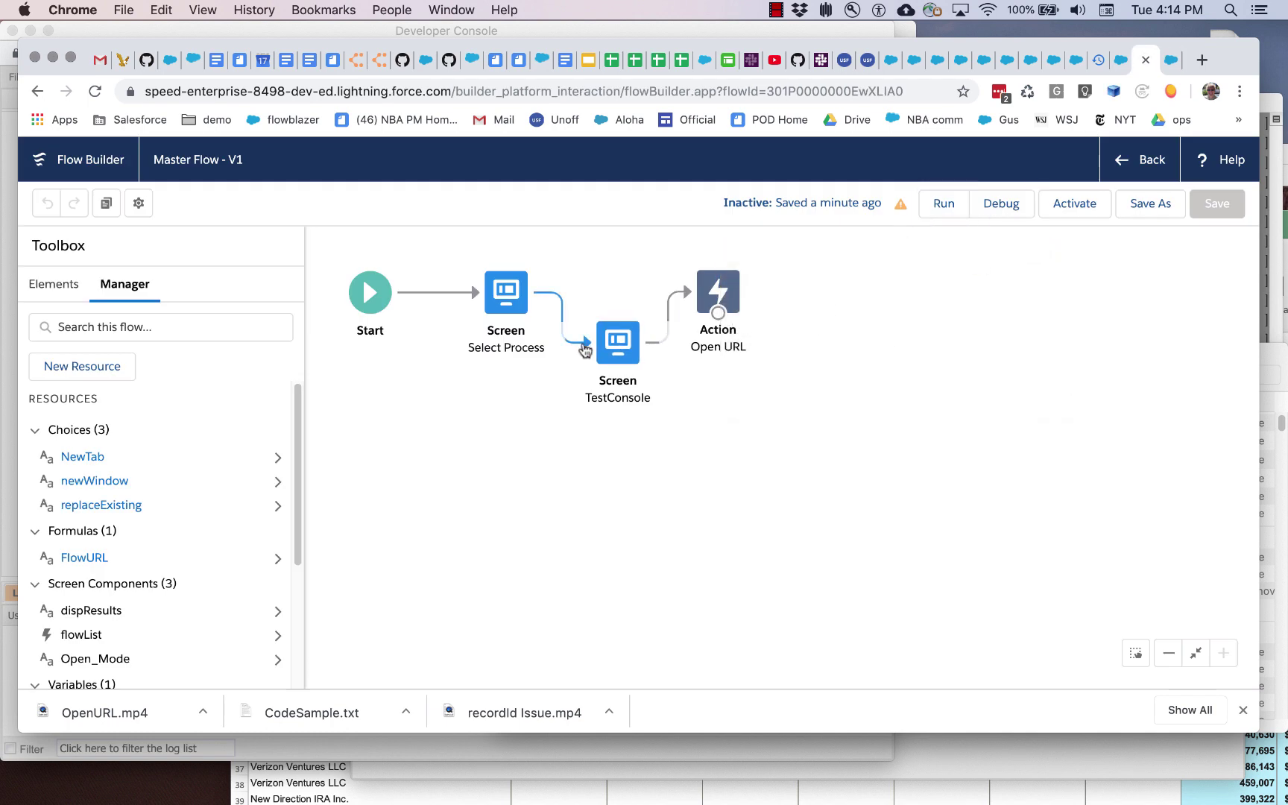
{"action": "left_click_drag", "start_coordinate": [583, 350], "coordinate": [583, 349]}
{"action": "key", "text": "Delete"}
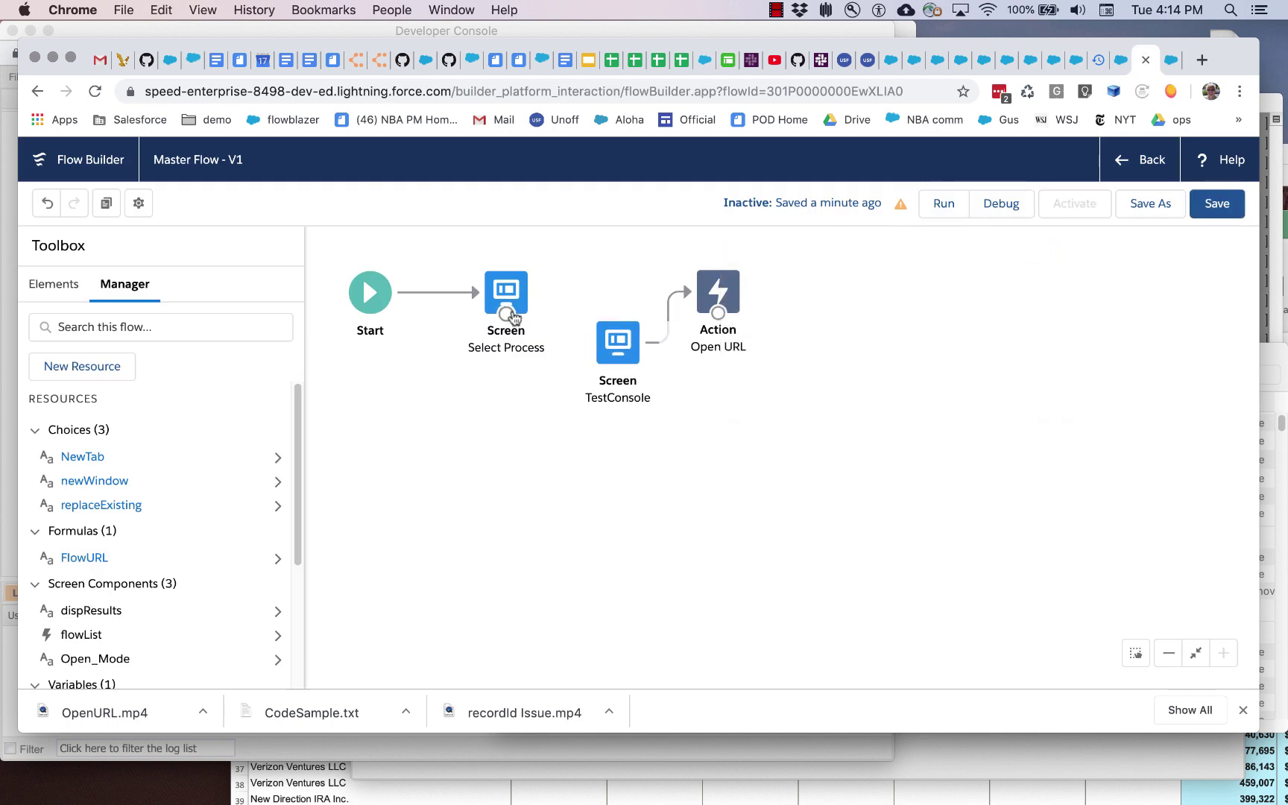
{"action": "left_click_drag", "start_coordinate": [506, 313], "coordinate": [714, 295]}
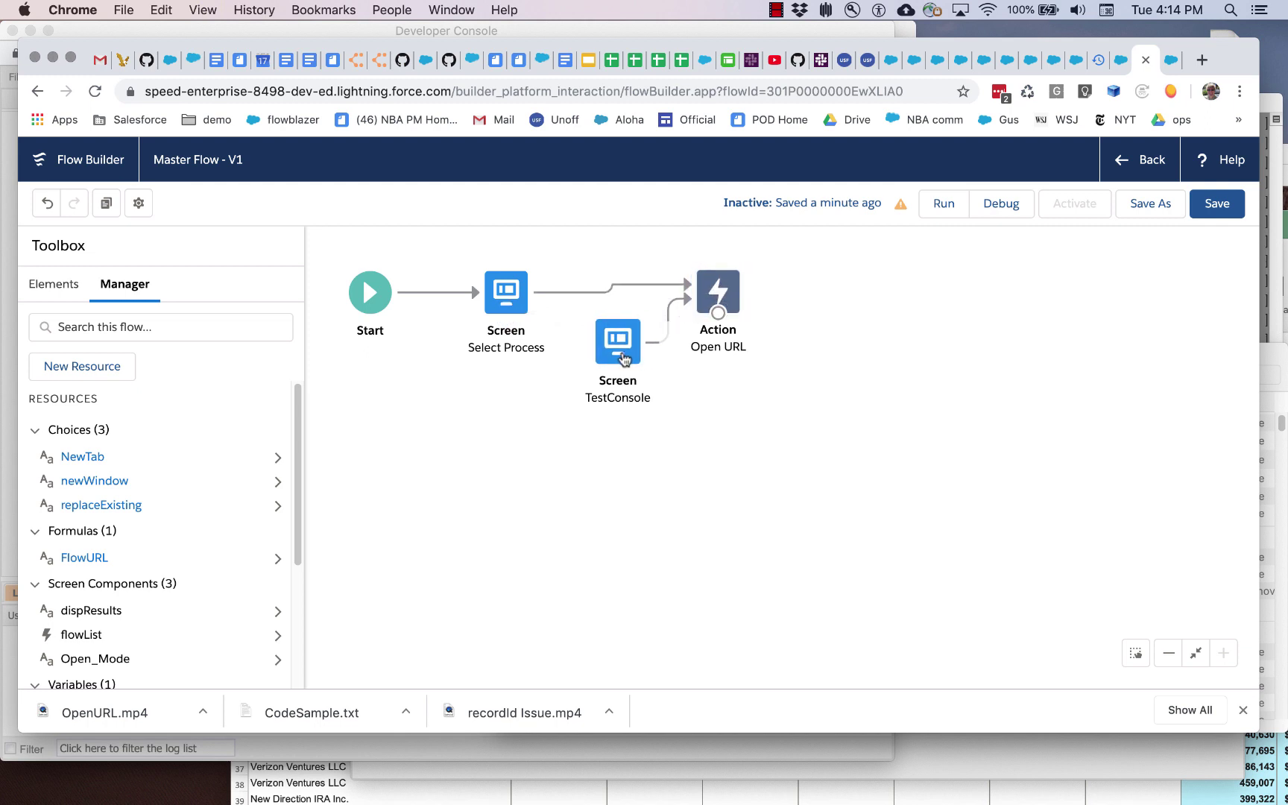
- Remove the Open URL to TestConsole link and leave TestConsole unconnected below the main path
{"action": "left_click_drag", "start_coordinate": [611, 333], "coordinate": [582, 492]}
{"action": "left_click", "coordinate": [671, 397]}
{"action": "key", "text": "Delete"}
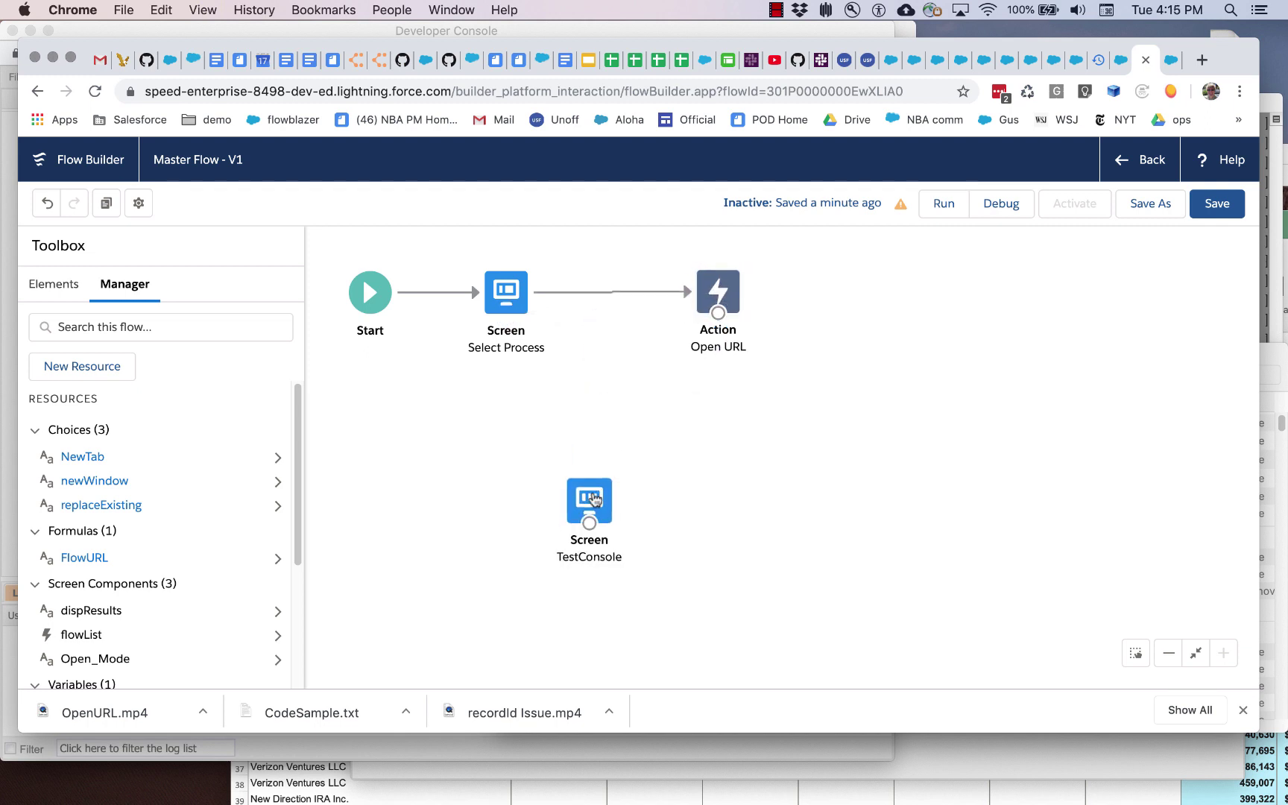
{"action": "left_click_drag", "start_coordinate": [595, 500], "coordinate": [611, 418]}
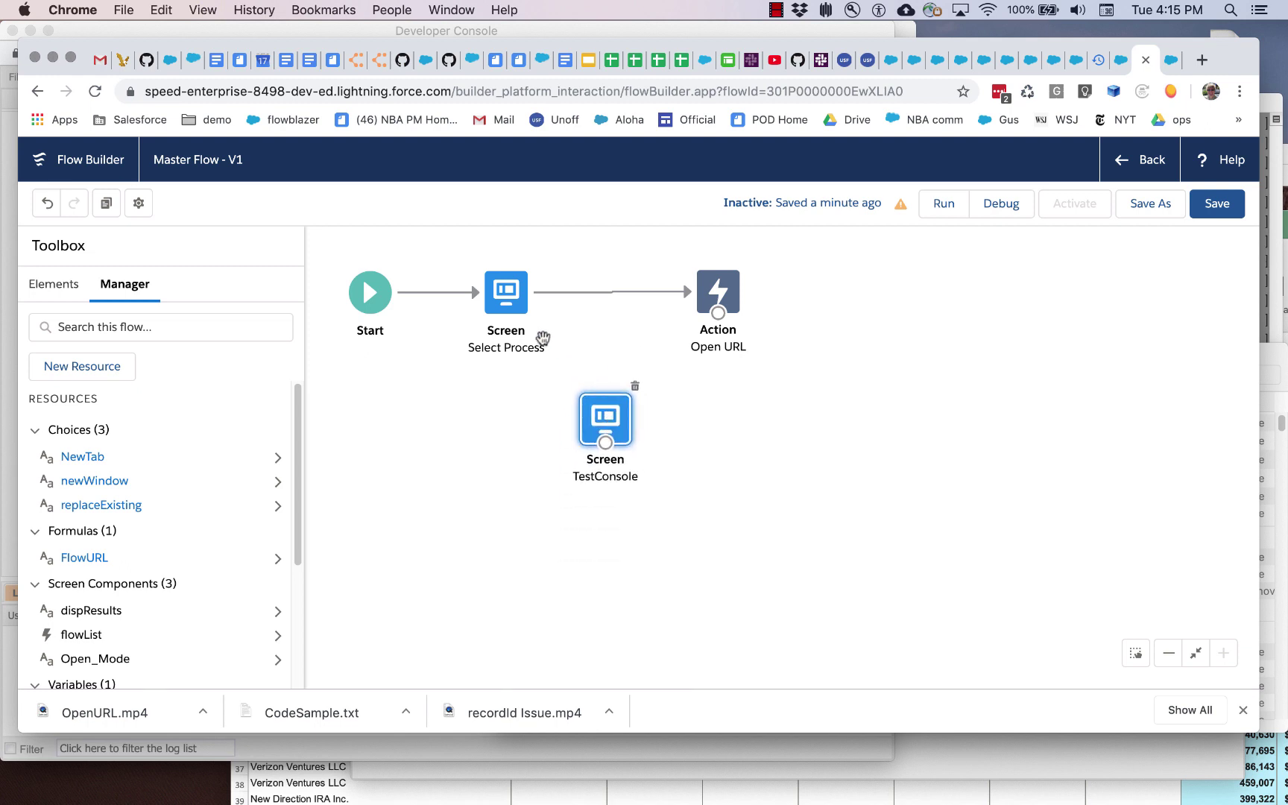